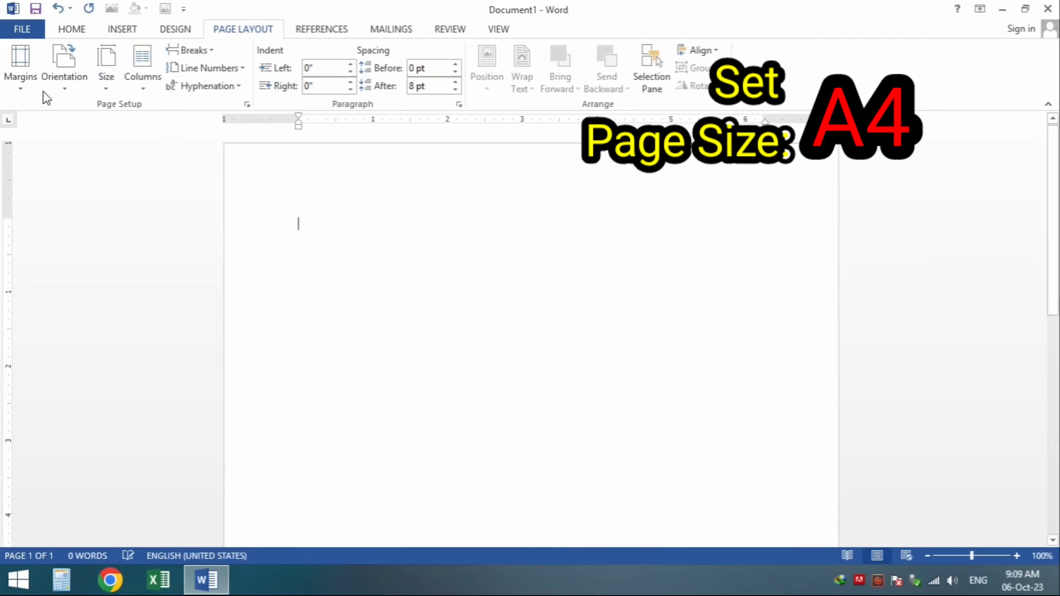
Step: Apply the Narrow (0.5") margin preset to the page
left_click(21, 90)
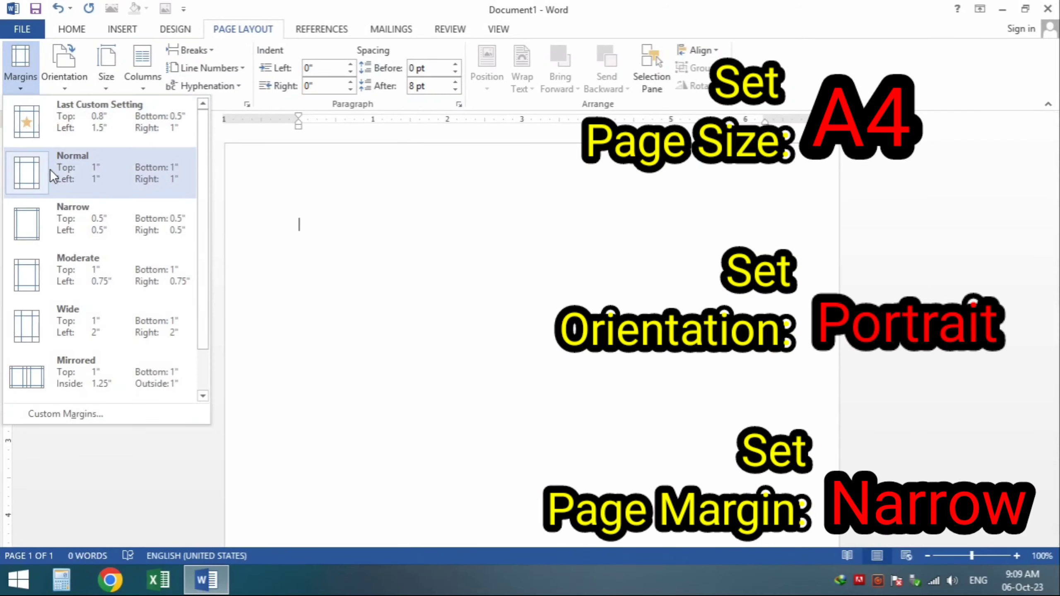
left_click(58, 222)
Step: Draw a rectangle across the top of the page
left_click(119, 34)
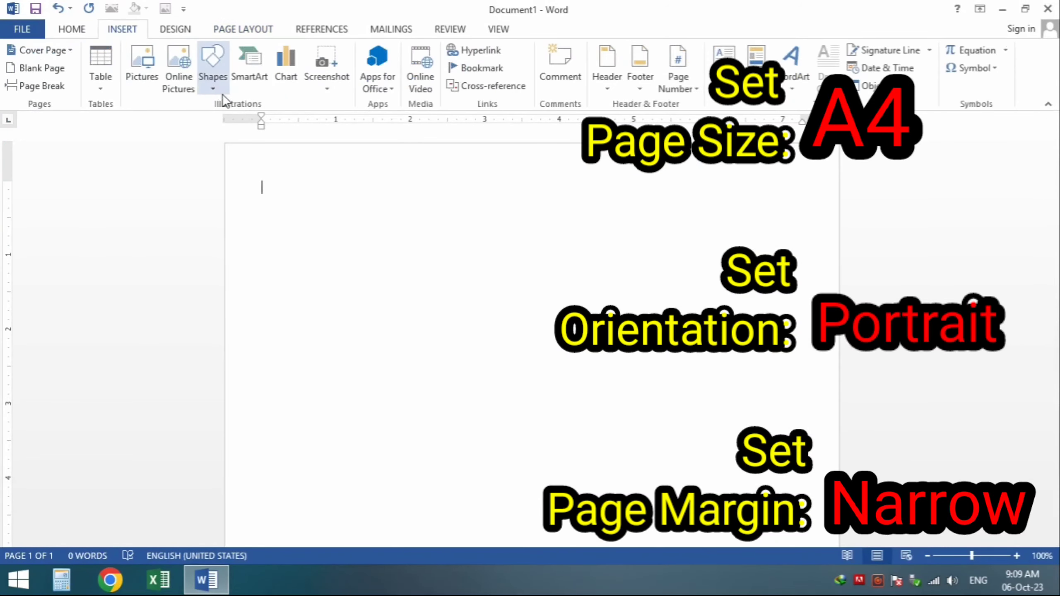
left_click(213, 87)
left_click(219, 128)
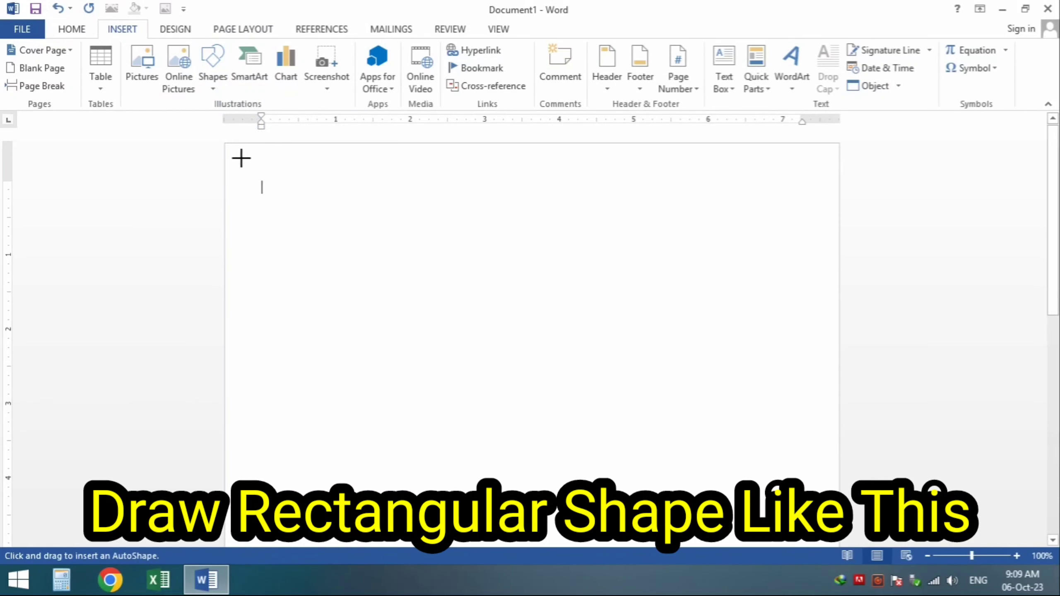
mouse_move(225, 144)
left_mouse_down()
mouse_move(586, 285)
mouse_move(799, 332)
mouse_move(850, 373)
left_mouse_up()
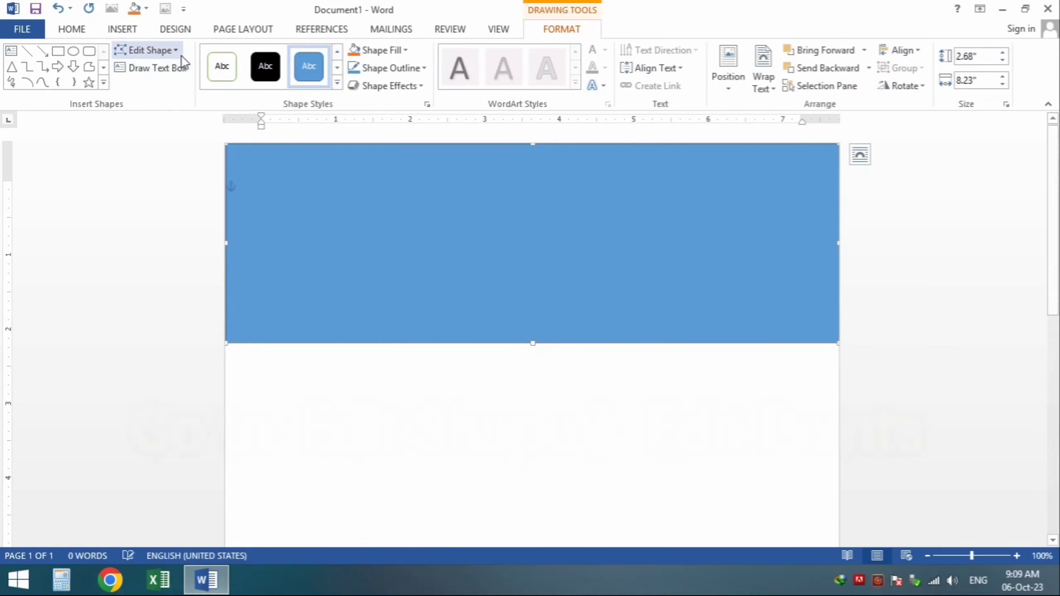
Step: Edit the rectangle's points, bending its bottom edge upward into a wave curve
left_click(161, 50)
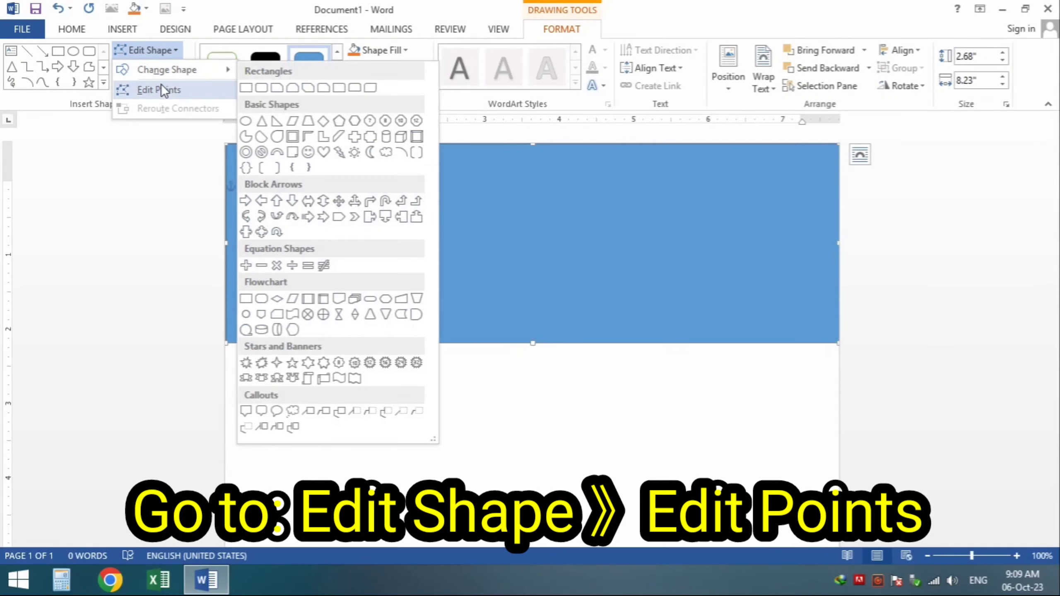
left_click(159, 88)
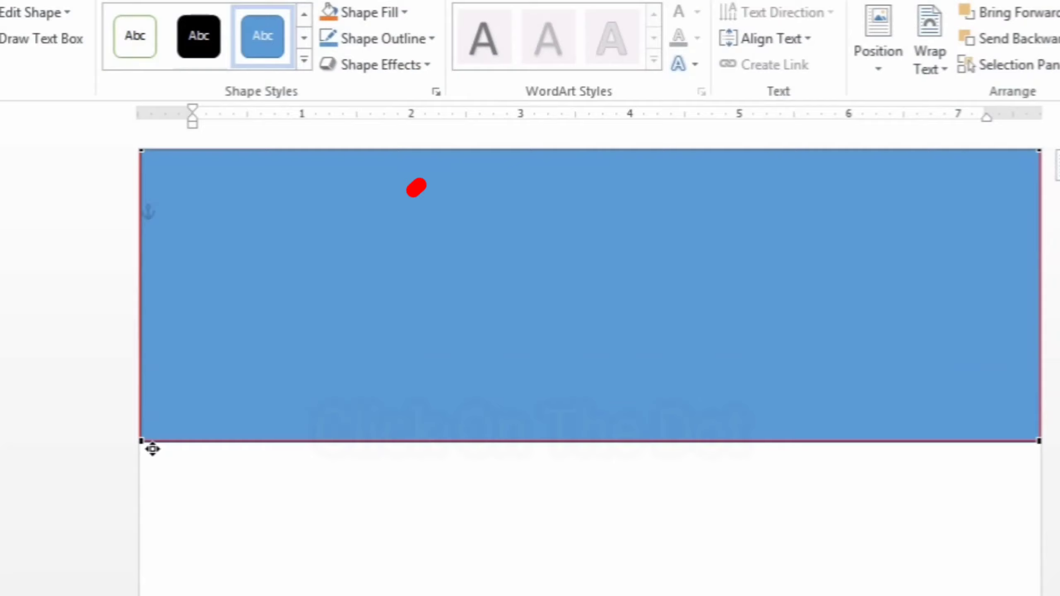
left_click(187, 348)
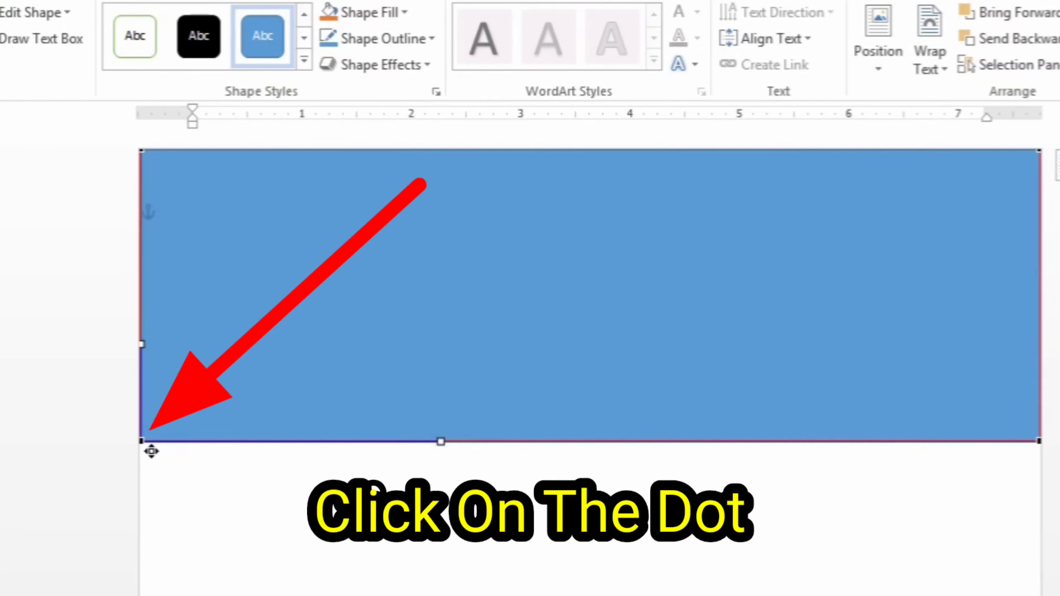
left_click_drag(449, 440, 351, 156)
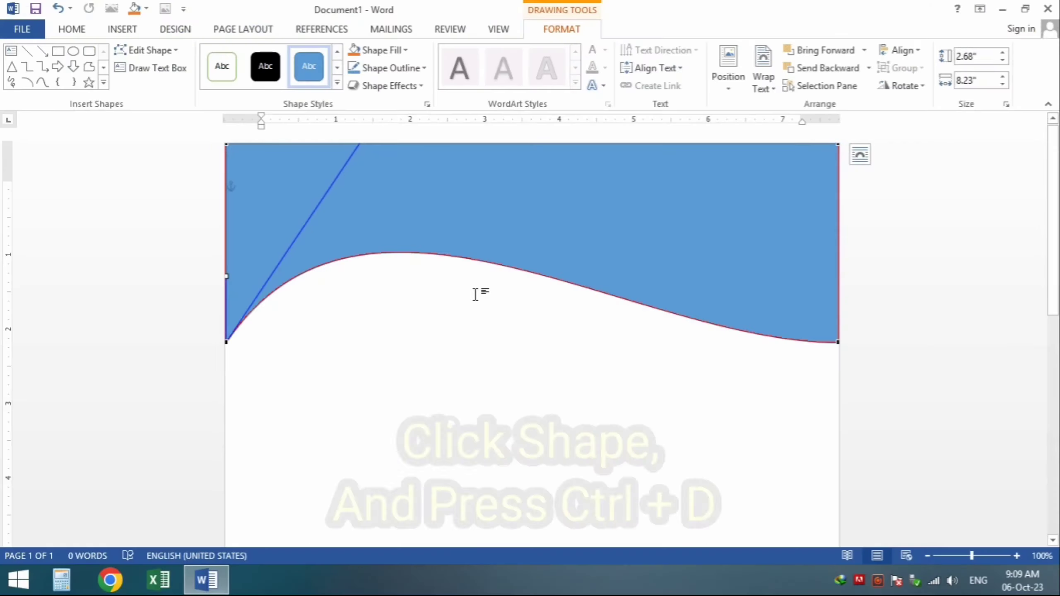
Step: Duplicate the wave shape and make the top wave black
key("ctrl+d")
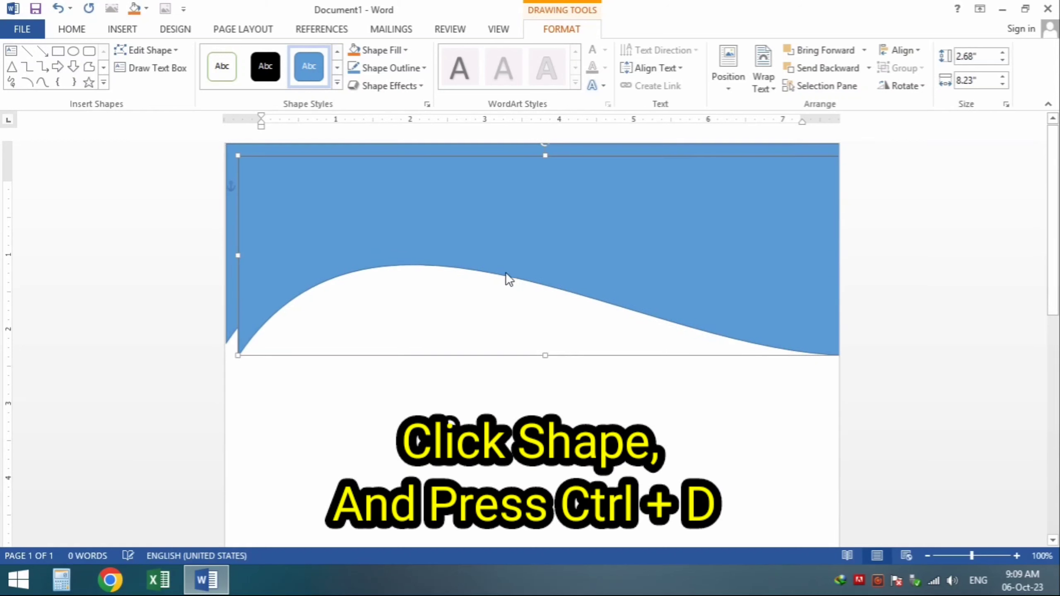
left_click_drag(497, 209, 499, 366)
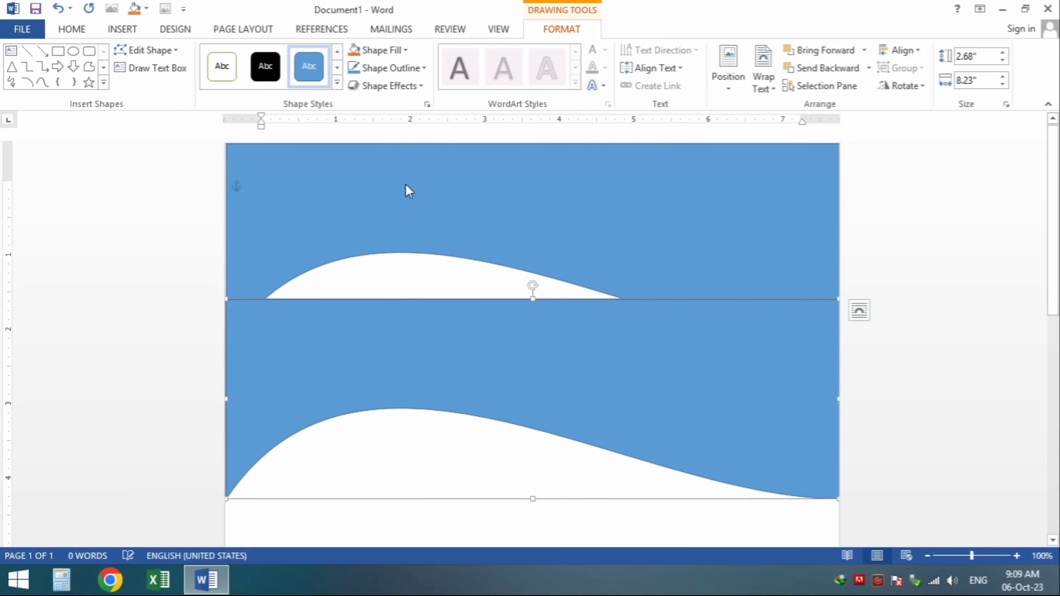
left_click(401, 180)
left_click(281, 67)
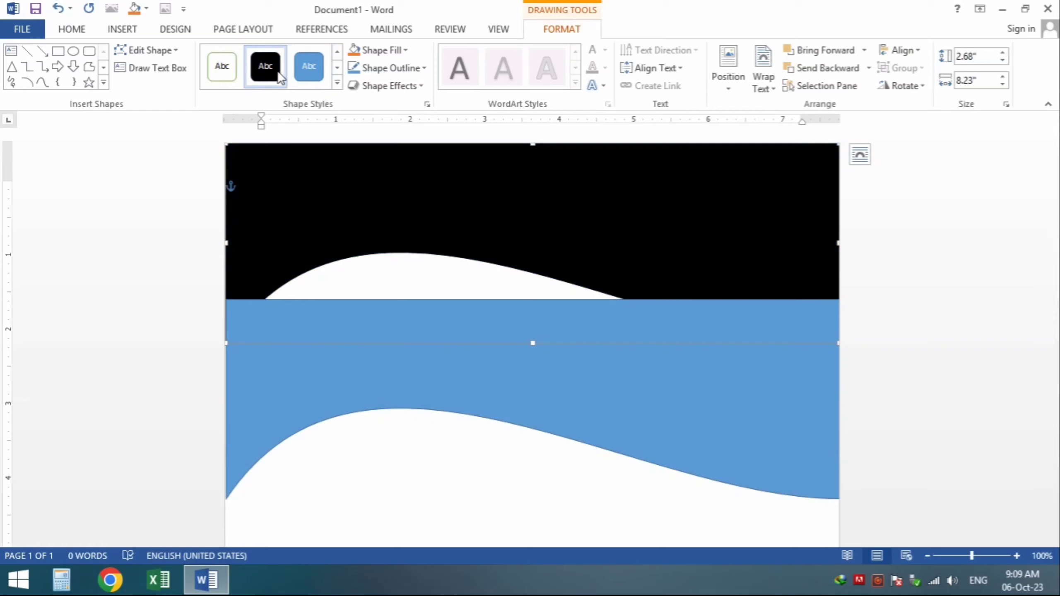
Step: Fill the duplicate red, move it up, and send it behind the black wave
left_click(498, 395)
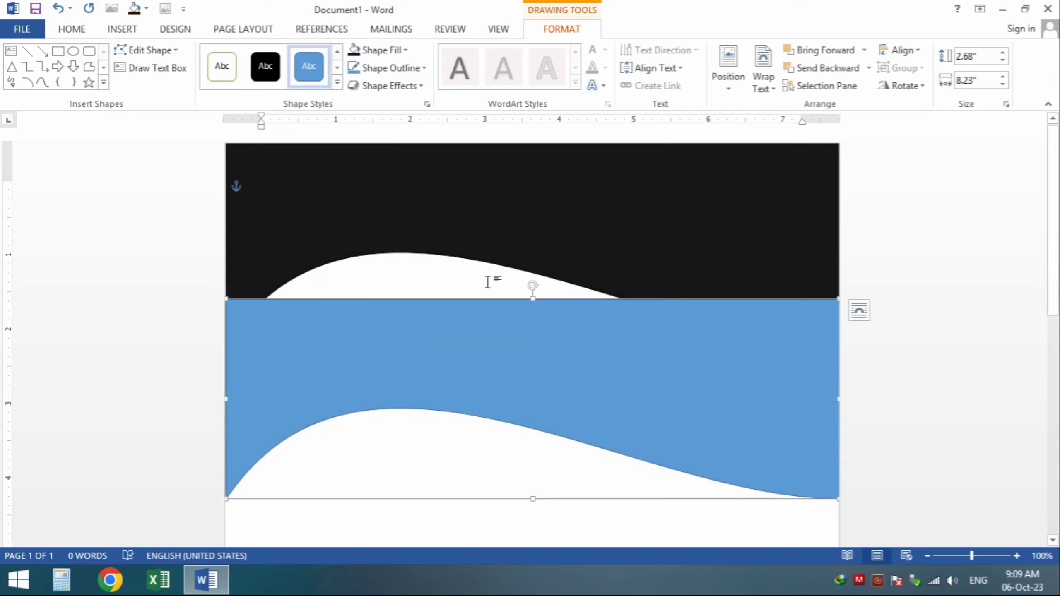
left_click(404, 52)
left_click(365, 169)
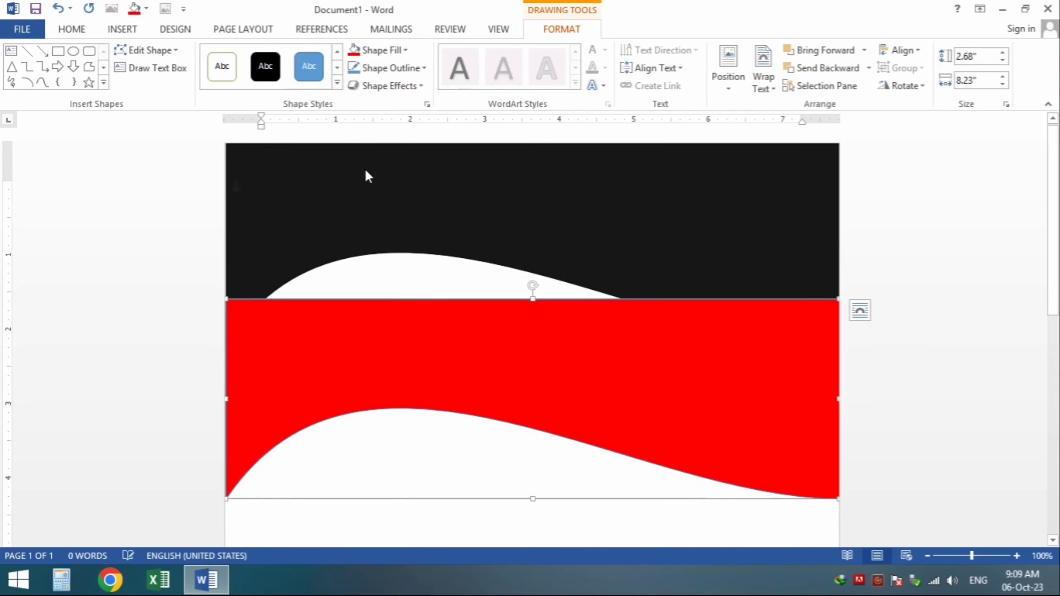
left_click_drag(434, 361, 428, 296)
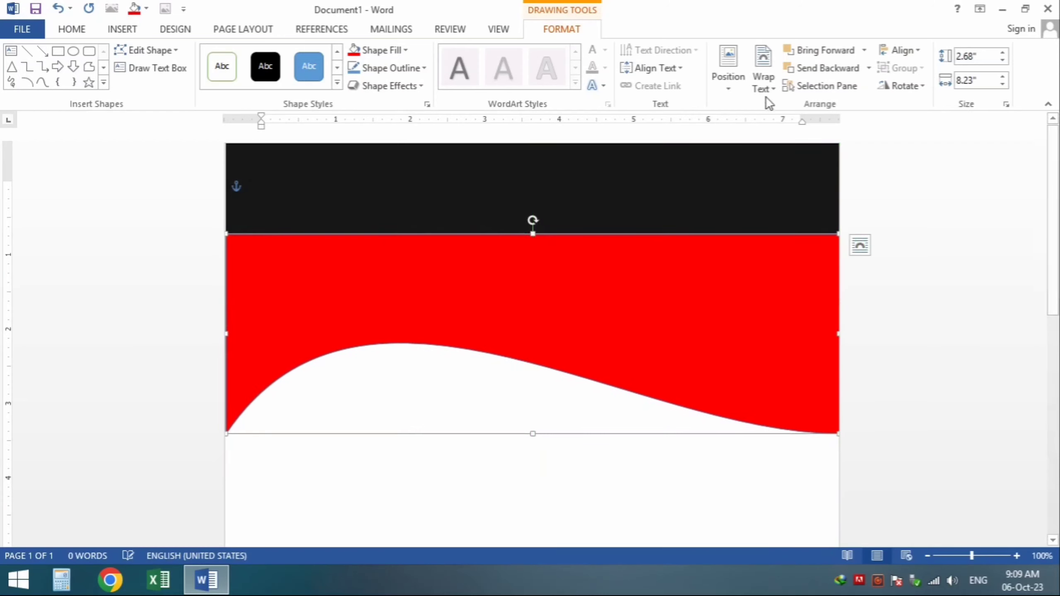
left_click(804, 74)
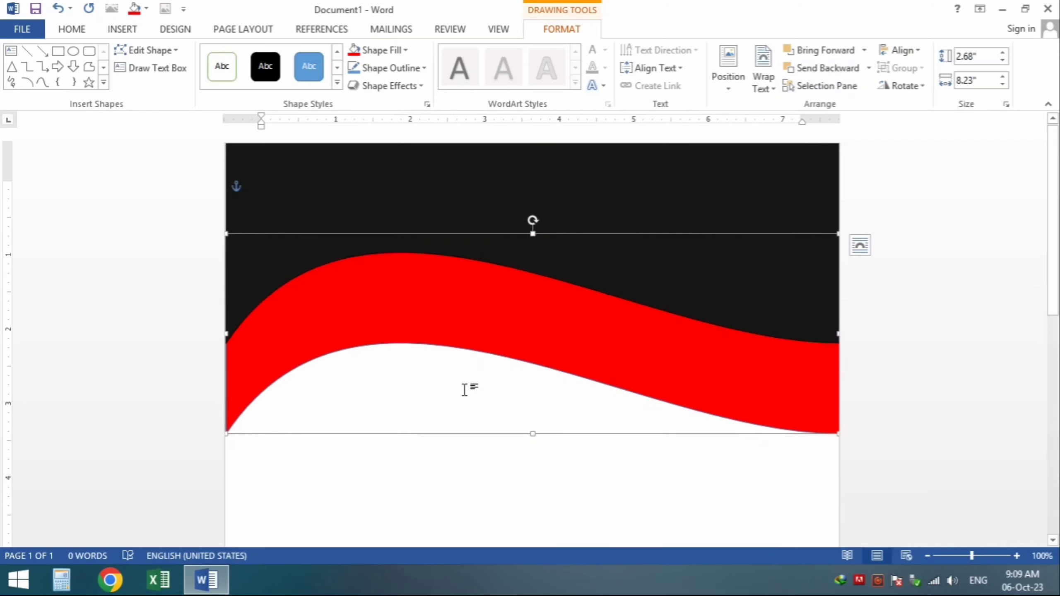
Step: Raise the red wave's lower curve to thin it and move it up under the black curve
left_click(160, 53)
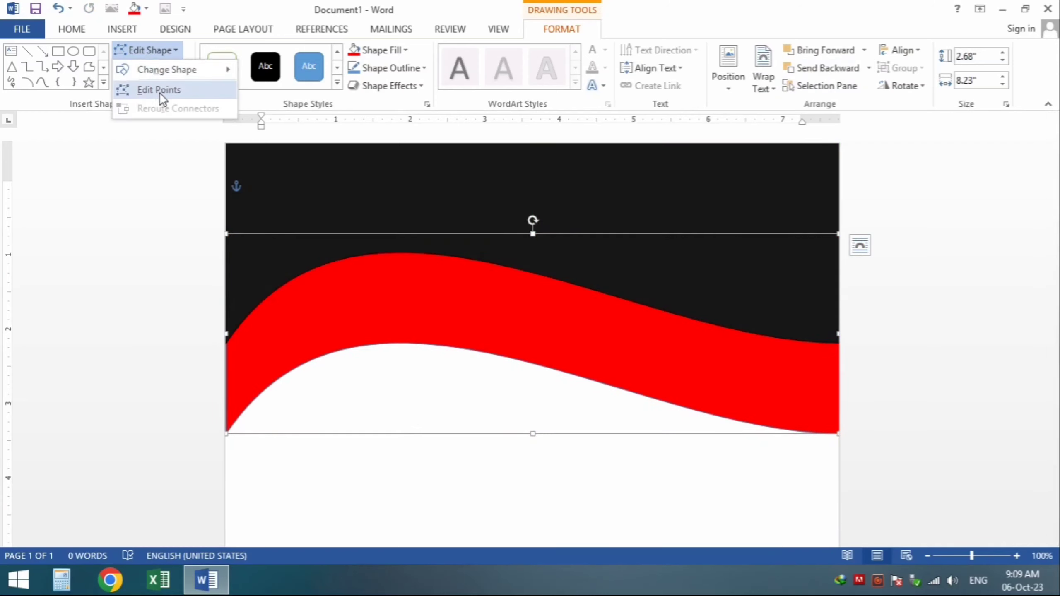
left_click(147, 90)
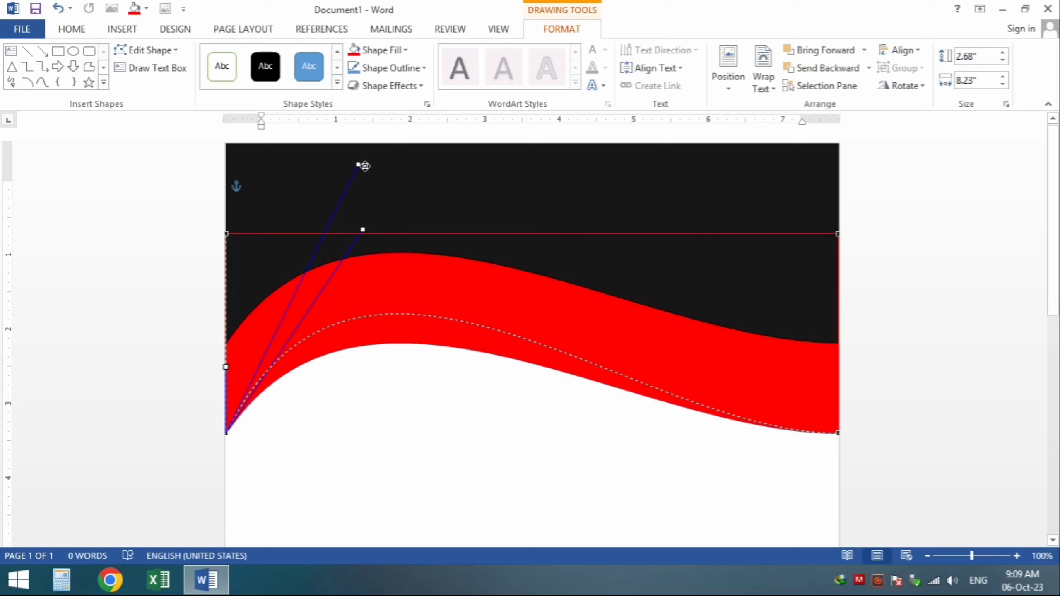
left_click_drag(366, 166, 363, 165)
left_click(484, 303)
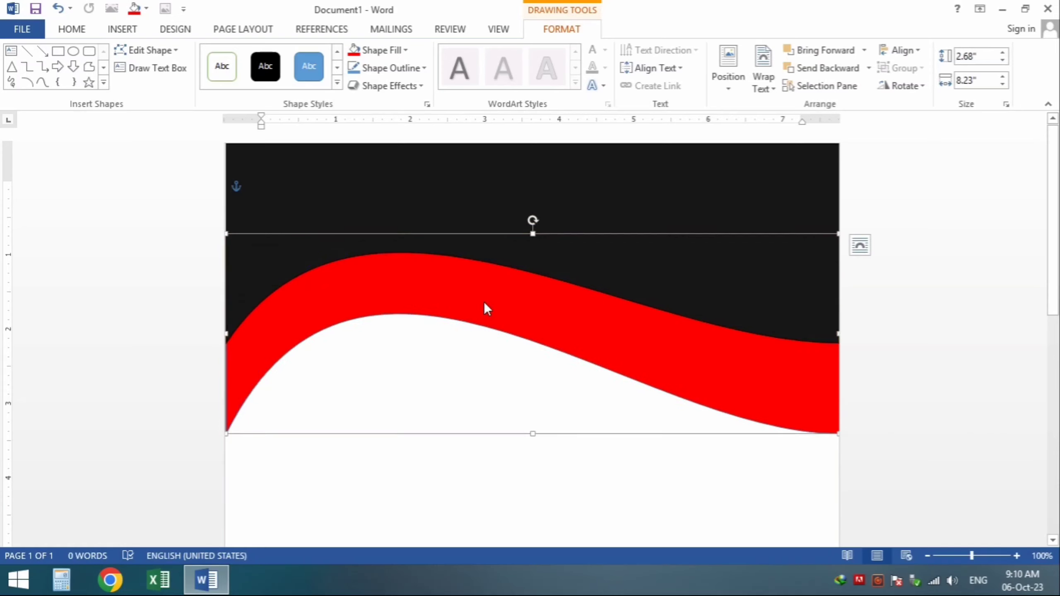
left_click_drag(509, 311, 548, 195)
Step: Give the wave a white 3 pt outline
left_click(368, 68)
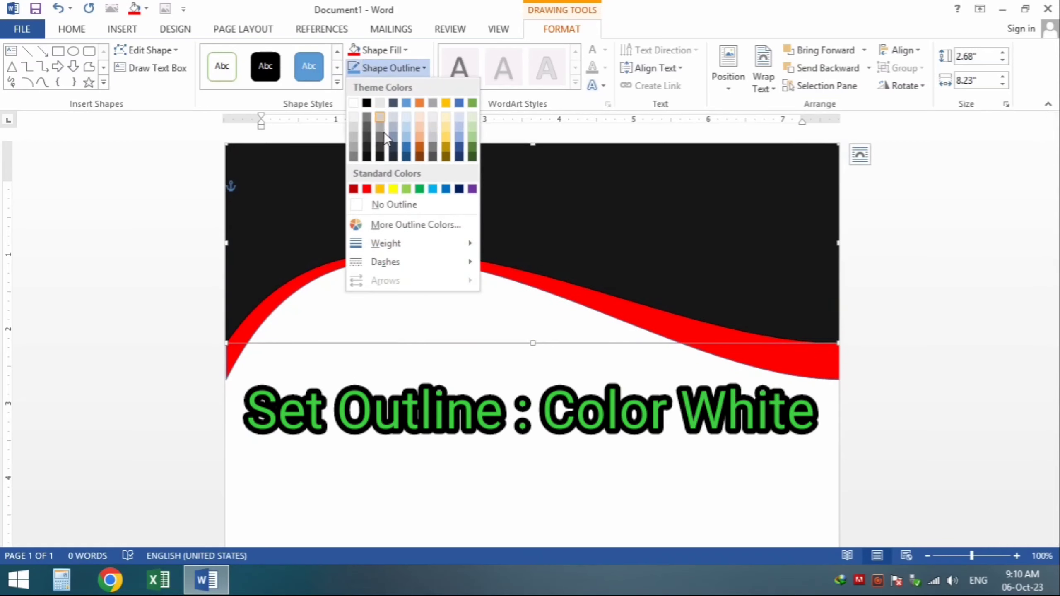
left_click(355, 104)
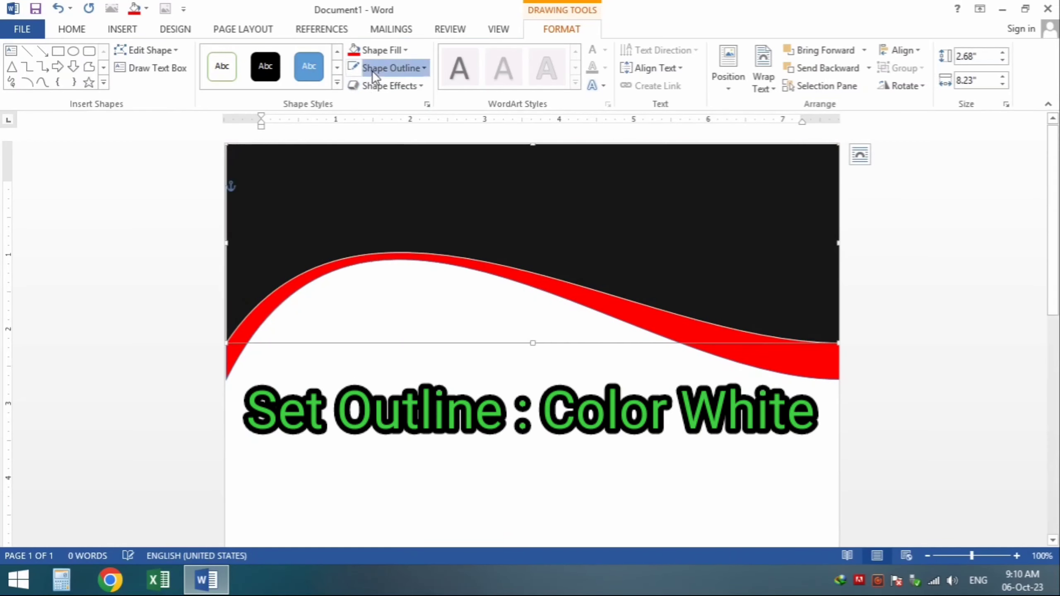
left_click(372, 68)
mouse_move(419, 244)
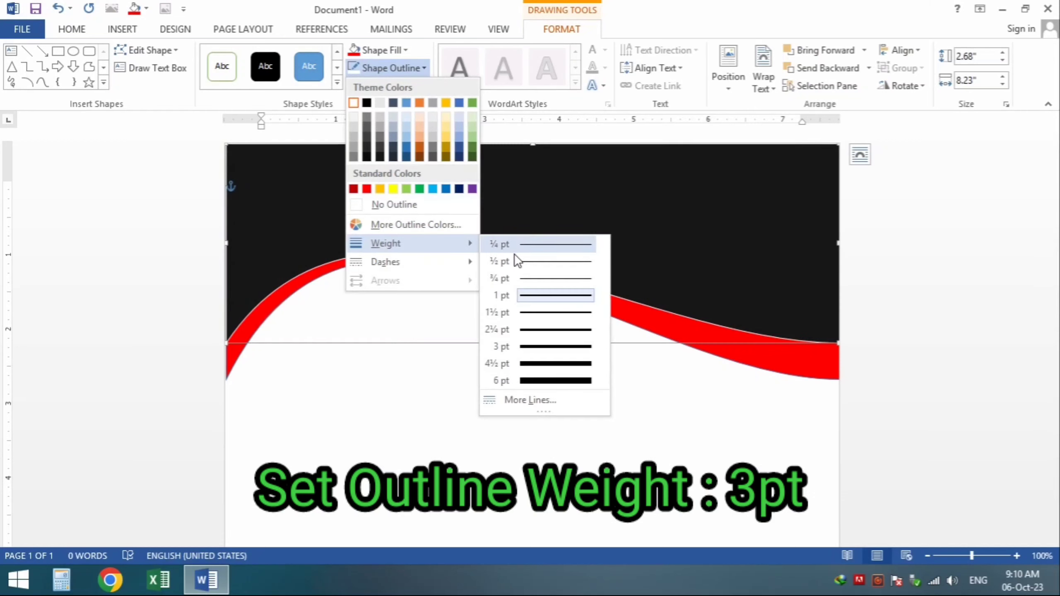
left_click(540, 346)
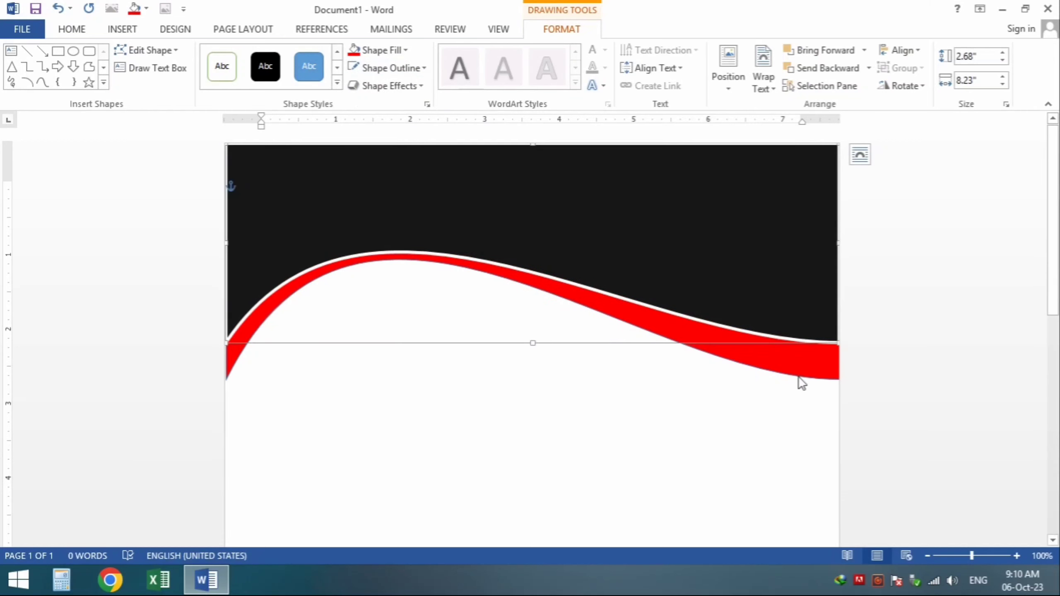
left_click(582, 222)
Step: Group the black and red waves into one header shape and copy it
left_click(800, 356, "ctrl")
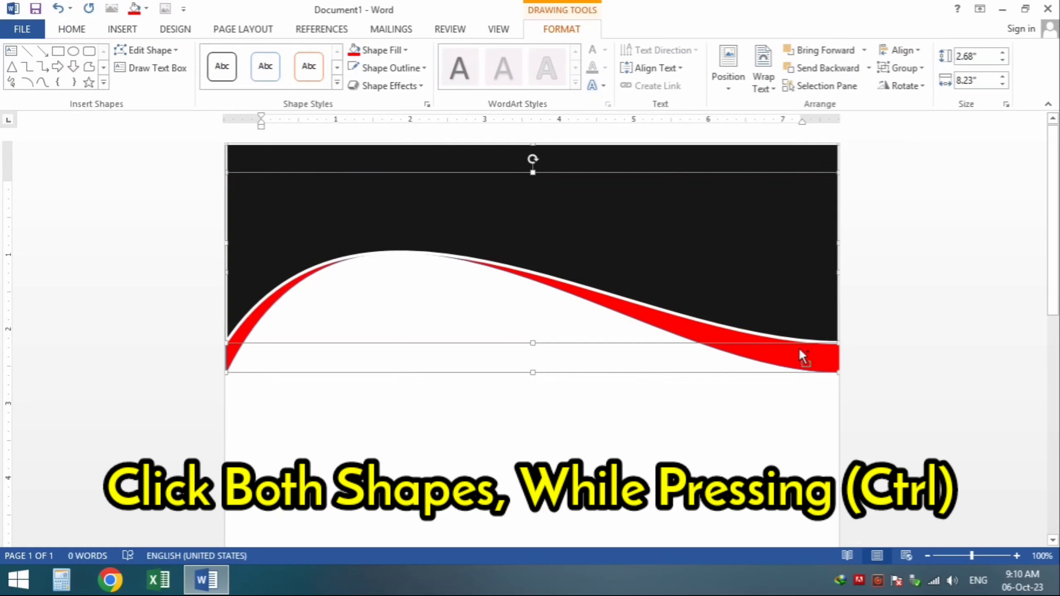
left_click(906, 68)
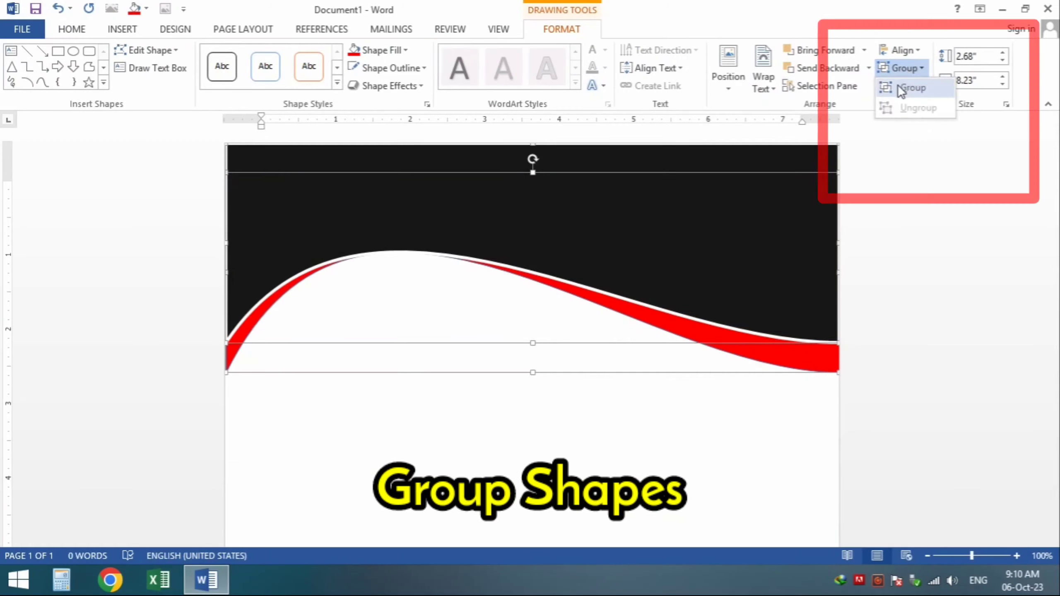
left_click(896, 87)
right_click(610, 213)
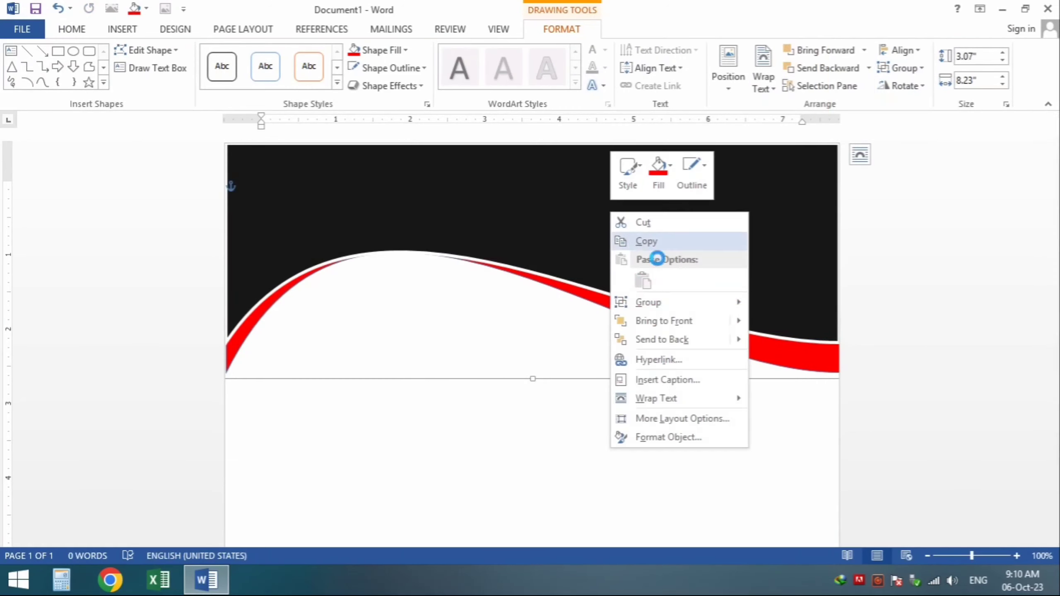
left_click(653, 247)
Step: Paste a copy of the header with its original formatting below the original
scroll(586, 320, "down", 1)
scroll(586, 320, "down", 3)
scroll(586, 320, "down", 3)
right_click(509, 298)
left_click(542, 366)
left_click_drag(603, 232, 594, 367)
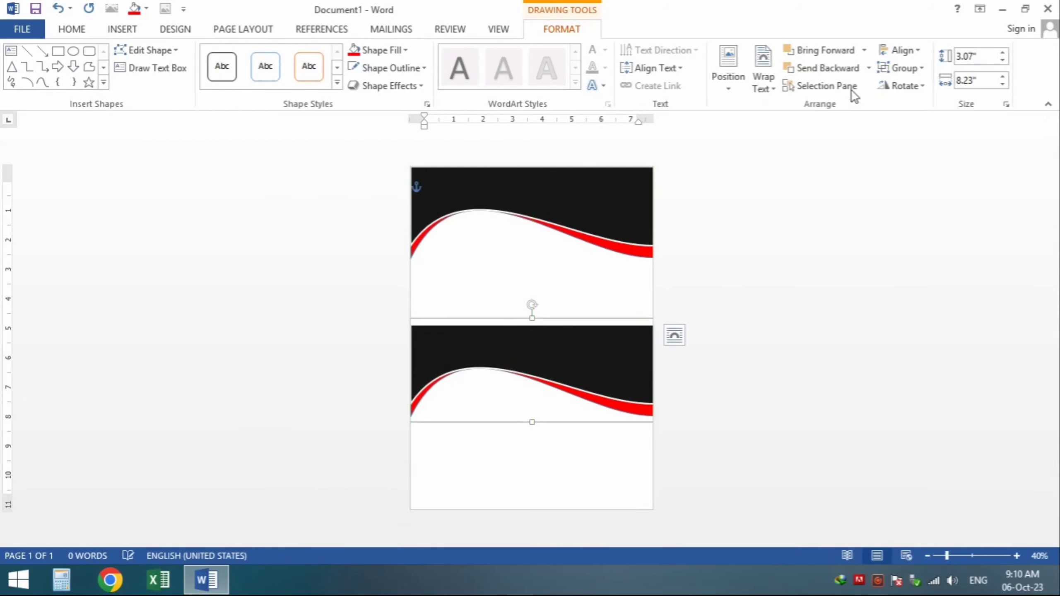
Step: Flip the copy horizontally and vertically and place it at the page bottom as a footer
left_click(878, 86)
left_click(900, 164)
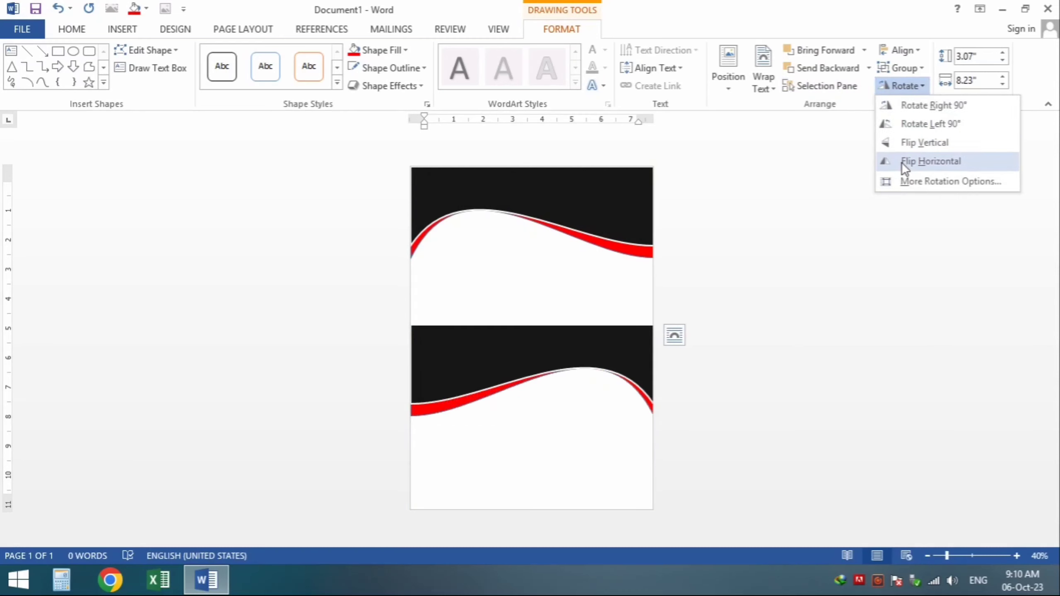
left_click(903, 83)
left_click(905, 142)
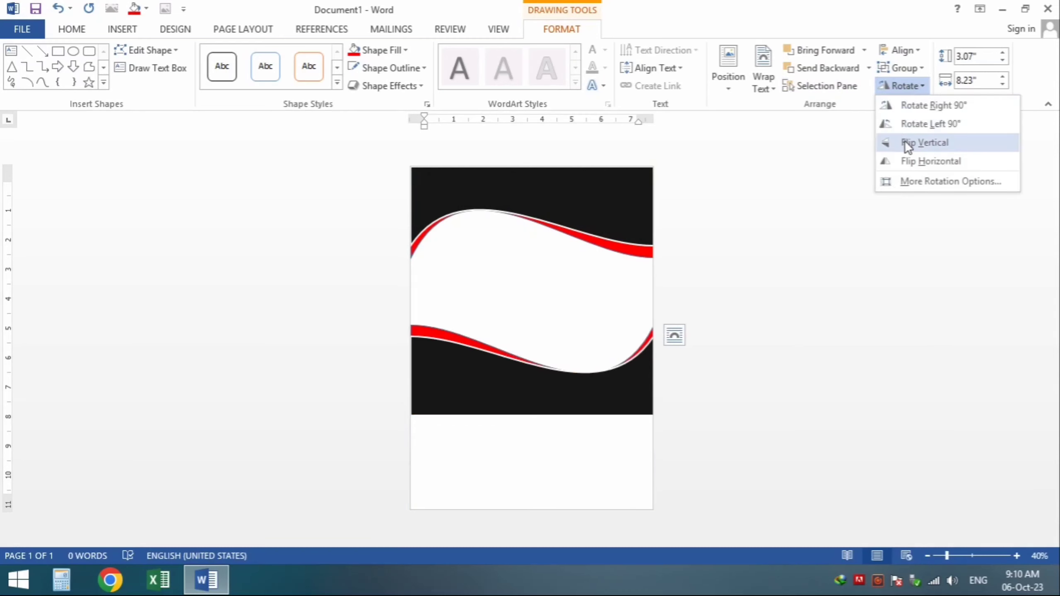
left_click(905, 143)
left_click_drag(504, 386, 510, 491)
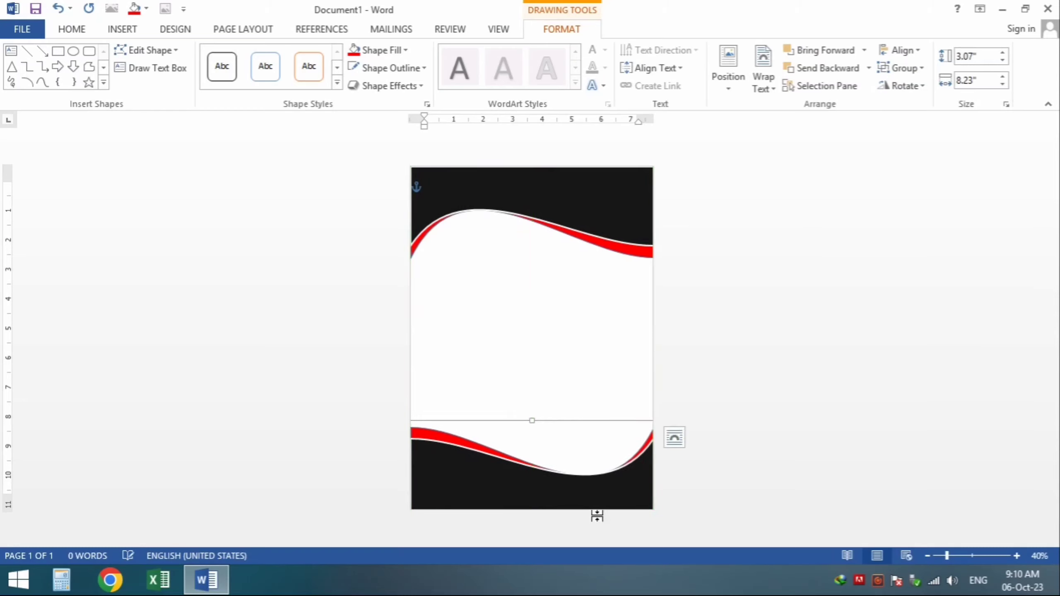
key("Left")
key("Down")
key("Down")
key("Down")
key("Down")
key("Down")
key("Down")
key("Down")
key("Down")
key("Down")
key("Down")
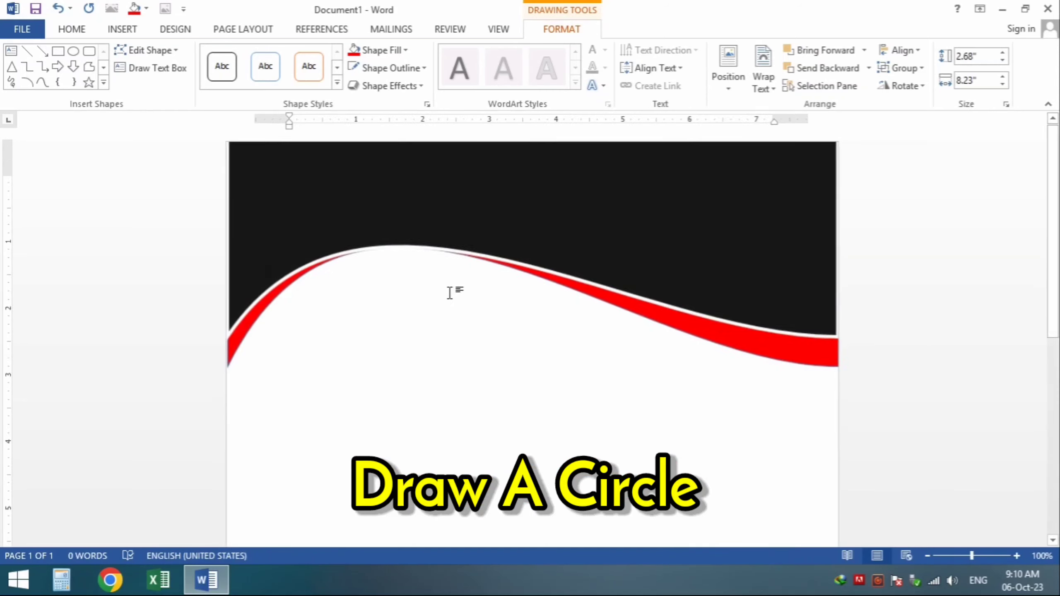
Step: Draw a red, outline-free circle over the header's left side
left_click(73, 52)
left_click_drag(299, 199, 541, 438)
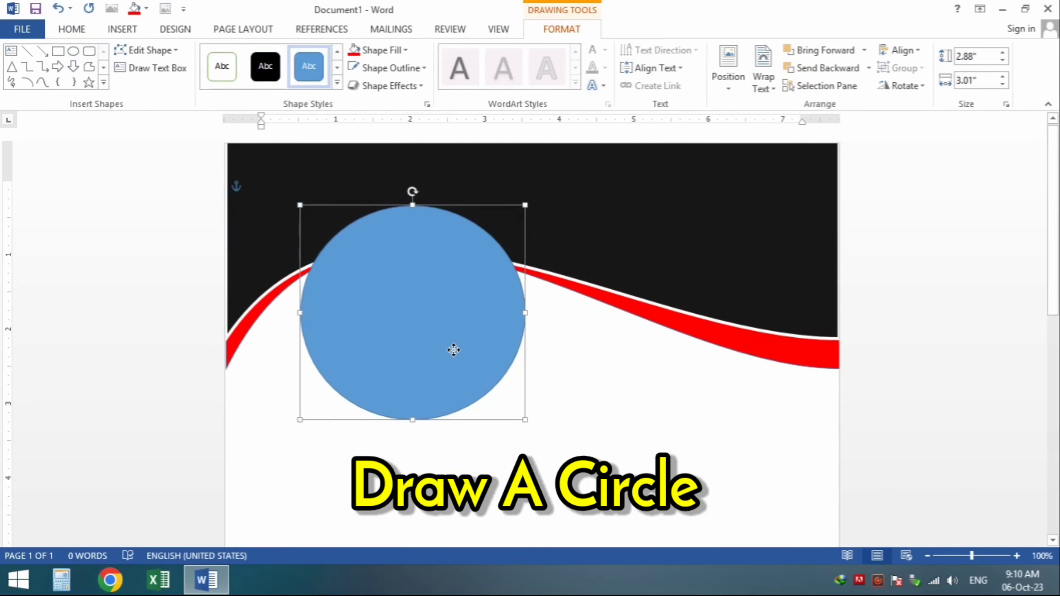
left_click(396, 50)
left_click(353, 50)
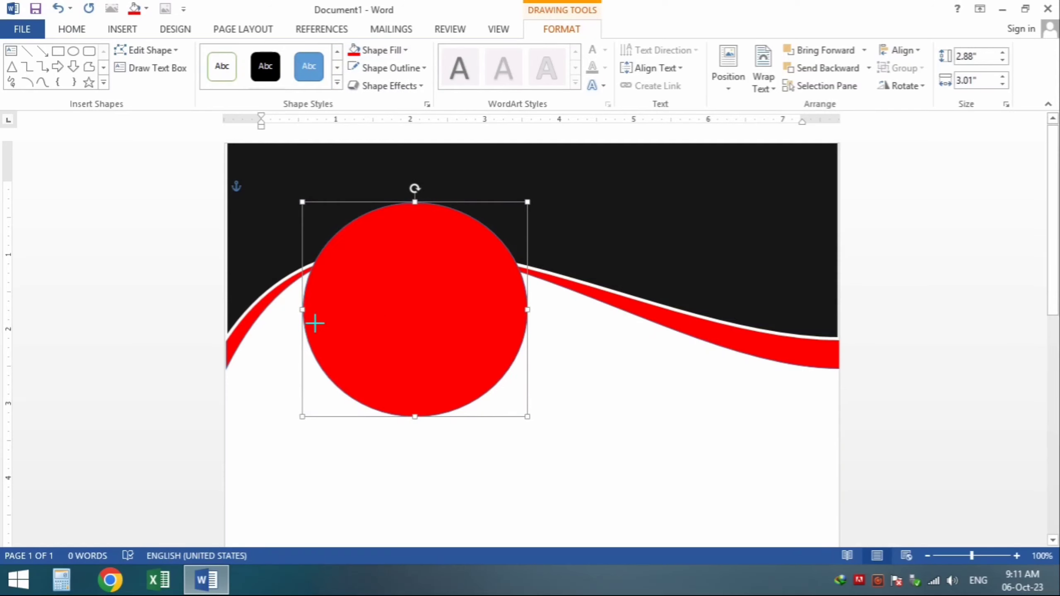
left_click(382, 68)
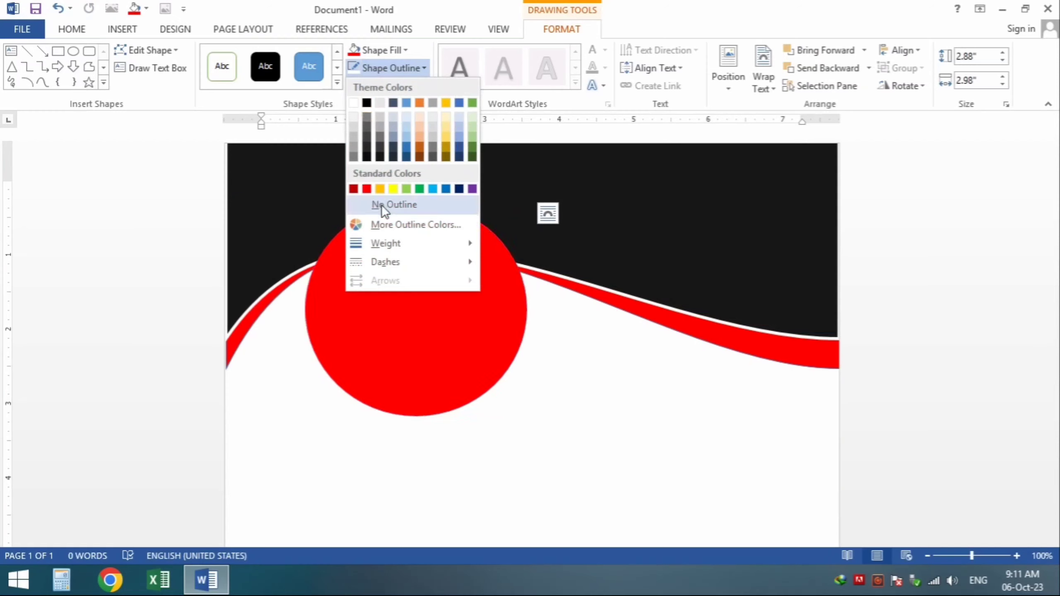
left_click(381, 205)
Step: Shrink and reposition the red circle slightly, then copy it
left_click_drag(430, 345, 426, 339)
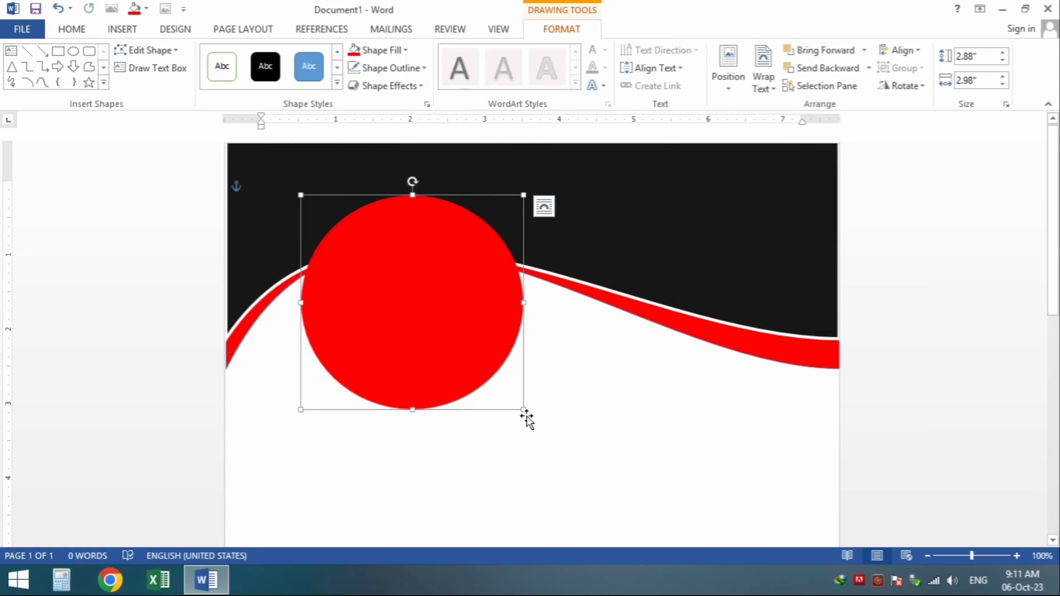
left_click_drag(536, 421, 501, 389)
left_click_drag(437, 333, 447, 340)
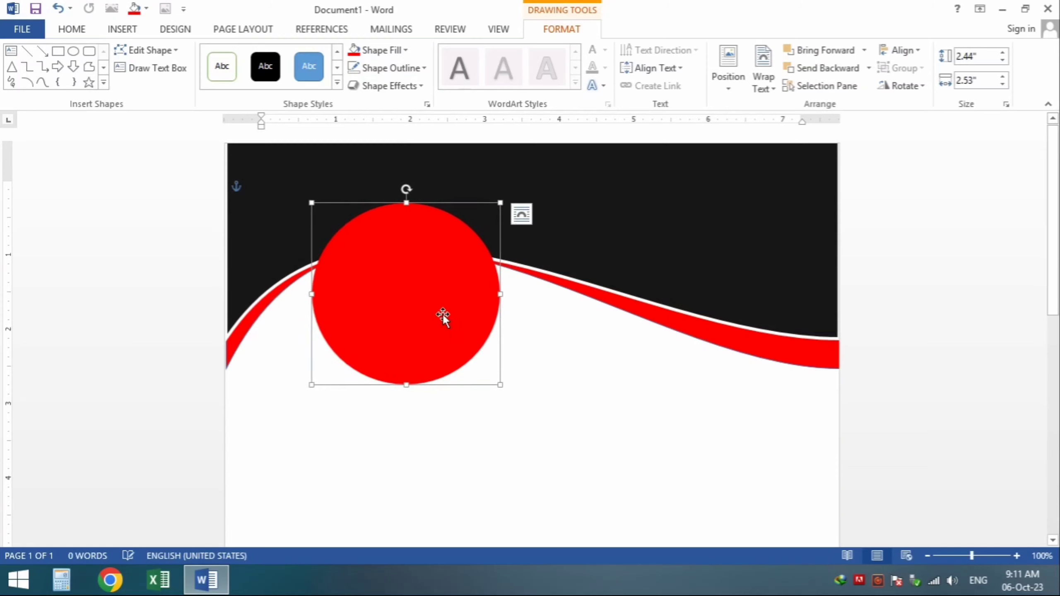
right_click(425, 269)
left_click(451, 302)
right_click(606, 357)
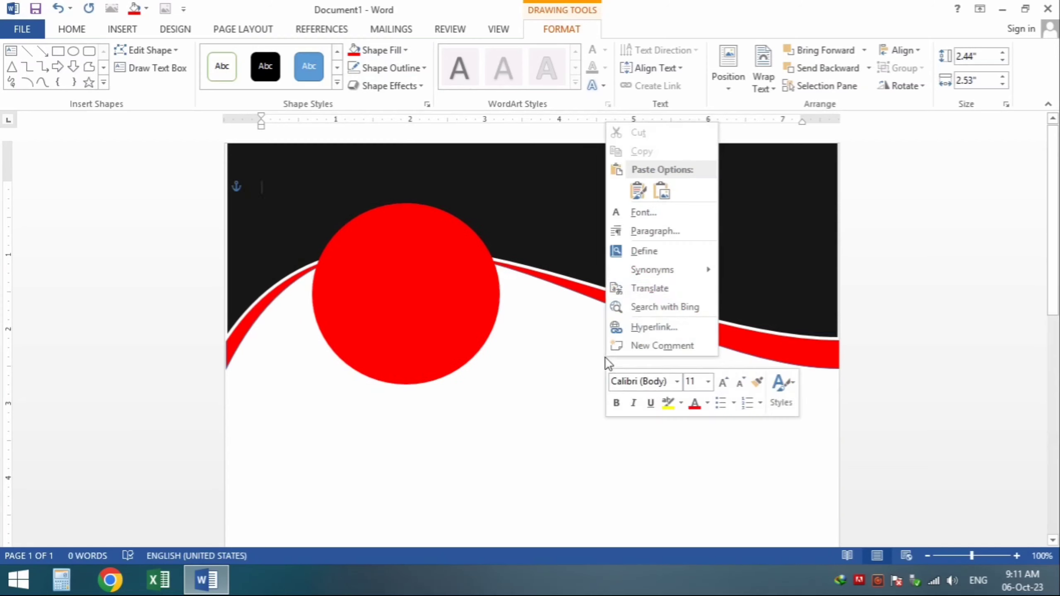
Step: Paste the circle copy, resize it to about 2.25" by 2.33", and center it inside the red circle
left_click(638, 191)
left_click_drag(384, 275, 650, 406)
mouse_move(718, 493)
left_mouse_down()
mouse_move(724, 499)
mouse_move(717, 492)
left_mouse_up()
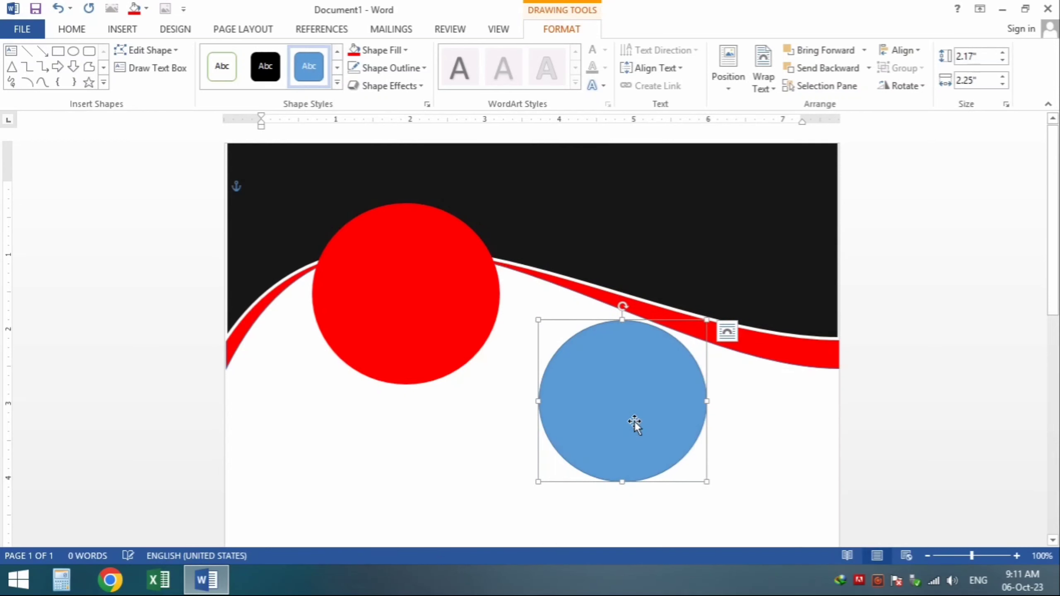
left_click_drag(634, 426, 422, 314)
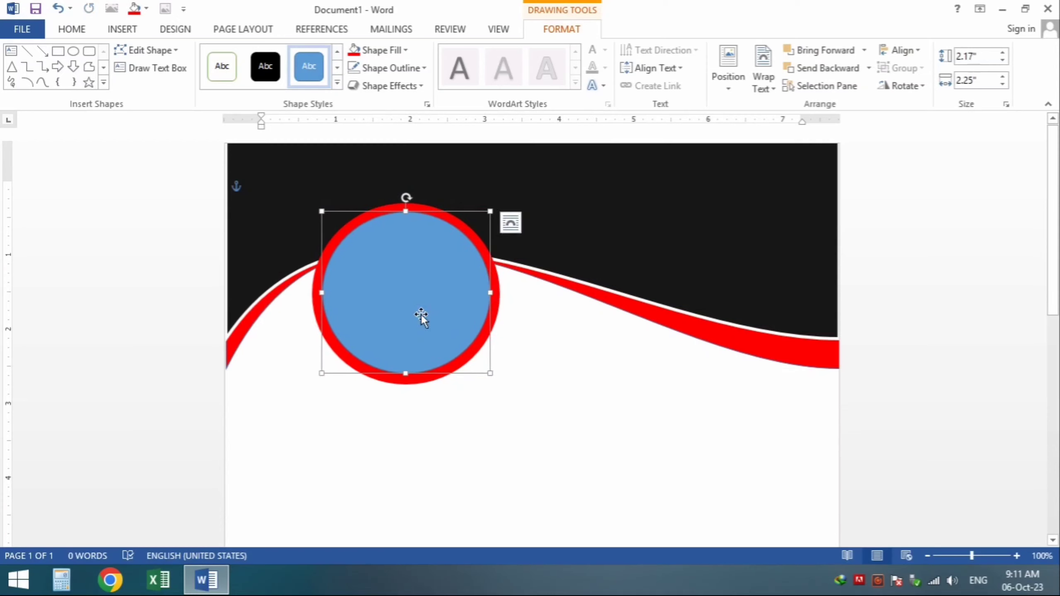
key("ctrl+Down")
key("ctrl+Down")
key("ctrl+Up")
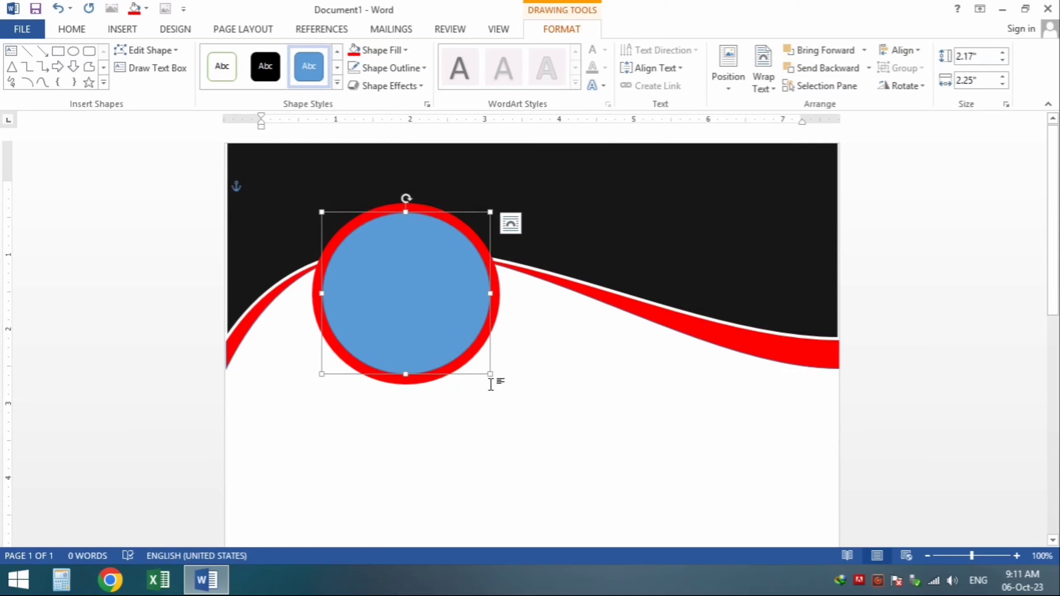
left_click_drag(491, 375, 503, 388)
Step: Give the inner circle a white 4½ pt outline
left_click(391, 68)
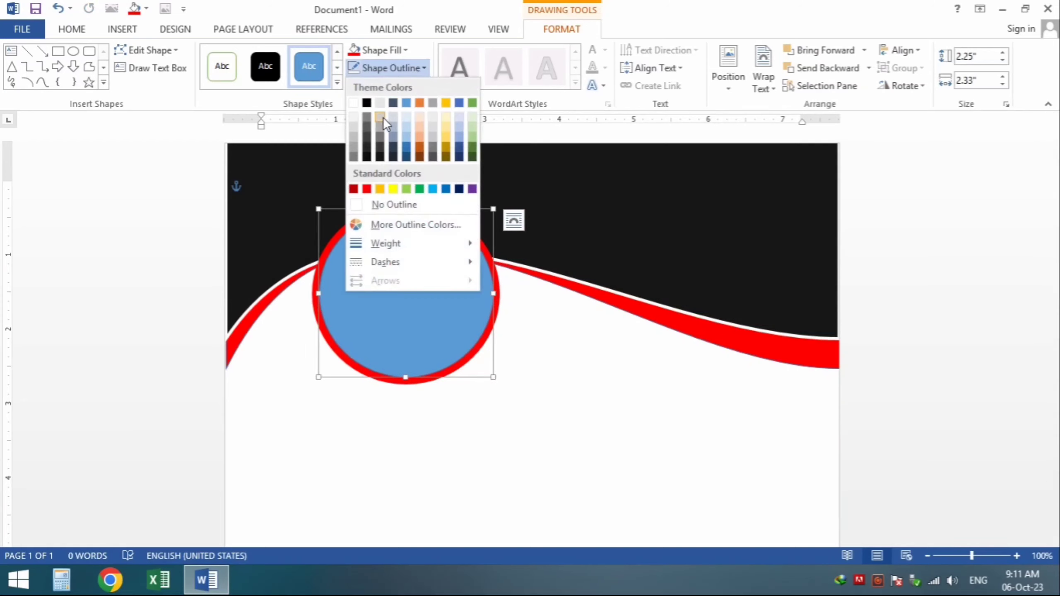
left_click(354, 103)
left_click(385, 68)
mouse_move(404, 239)
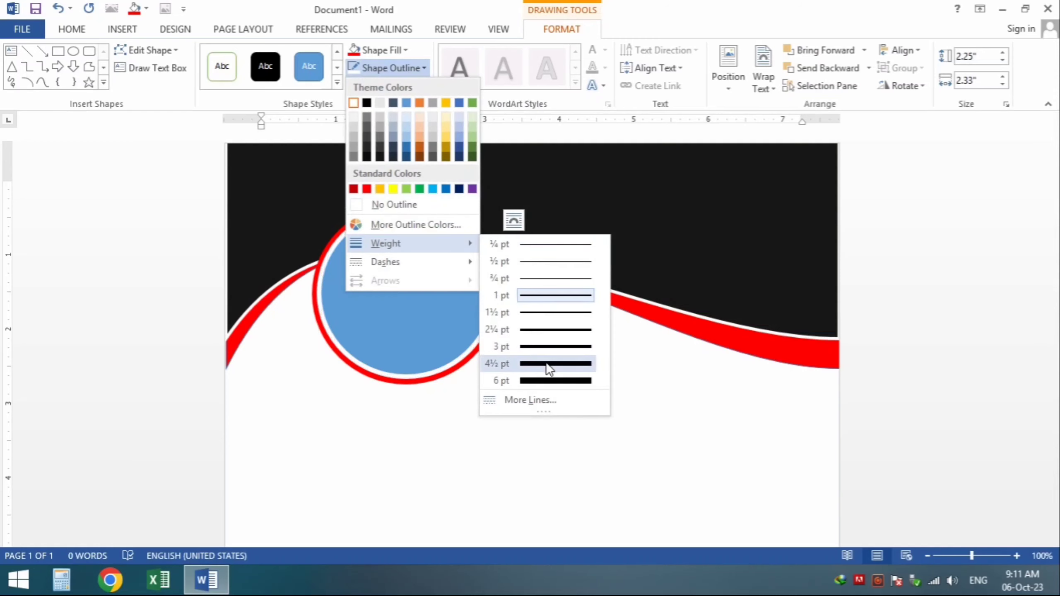
left_click(549, 364)
Step: Fill the inner circle with the portrait photo from the computer
right_click(416, 299)
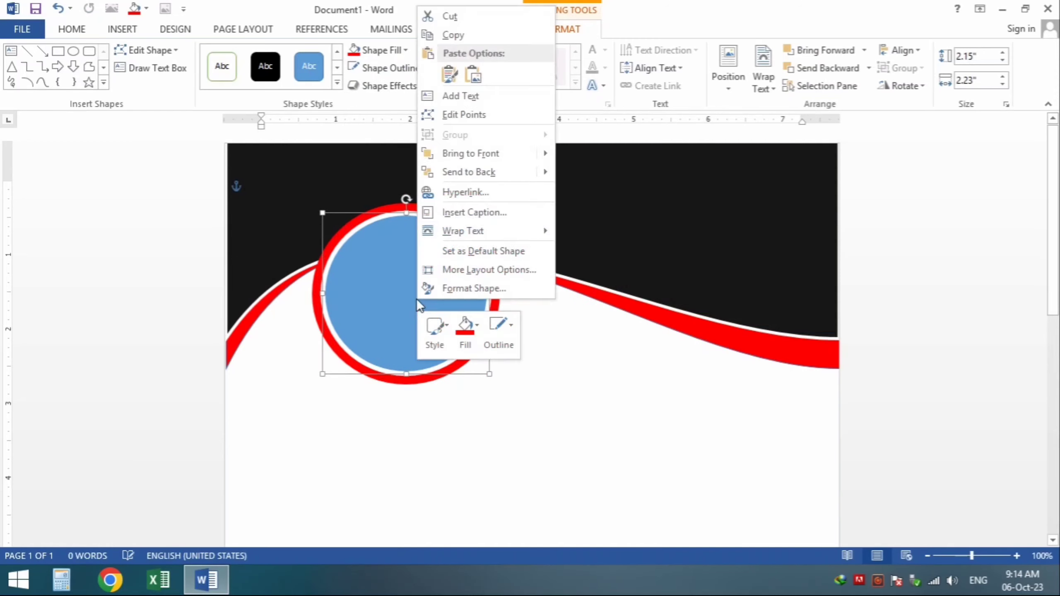
left_click(464, 343)
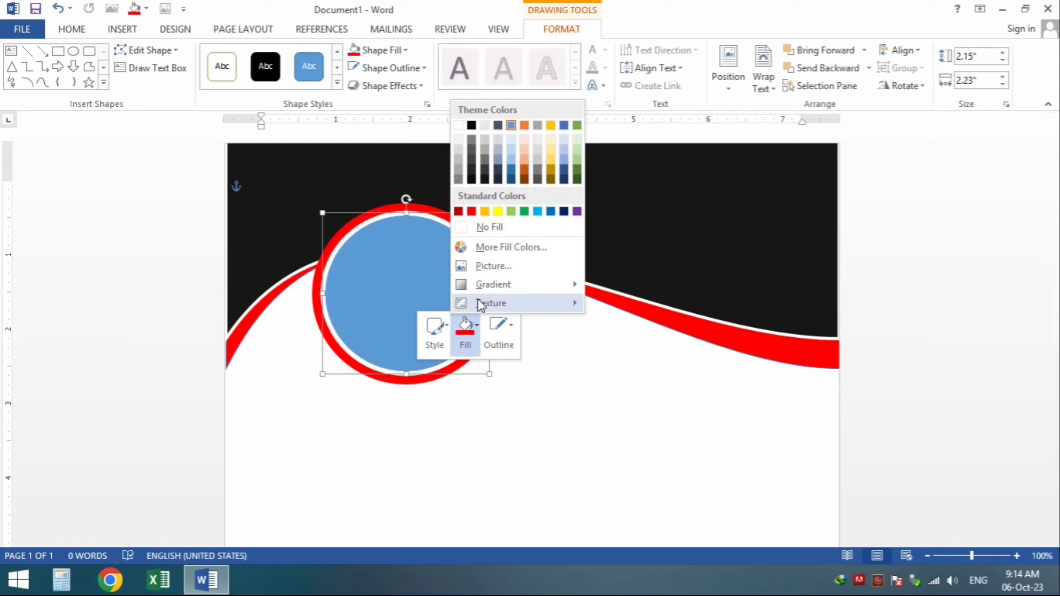
left_click(427, 288)
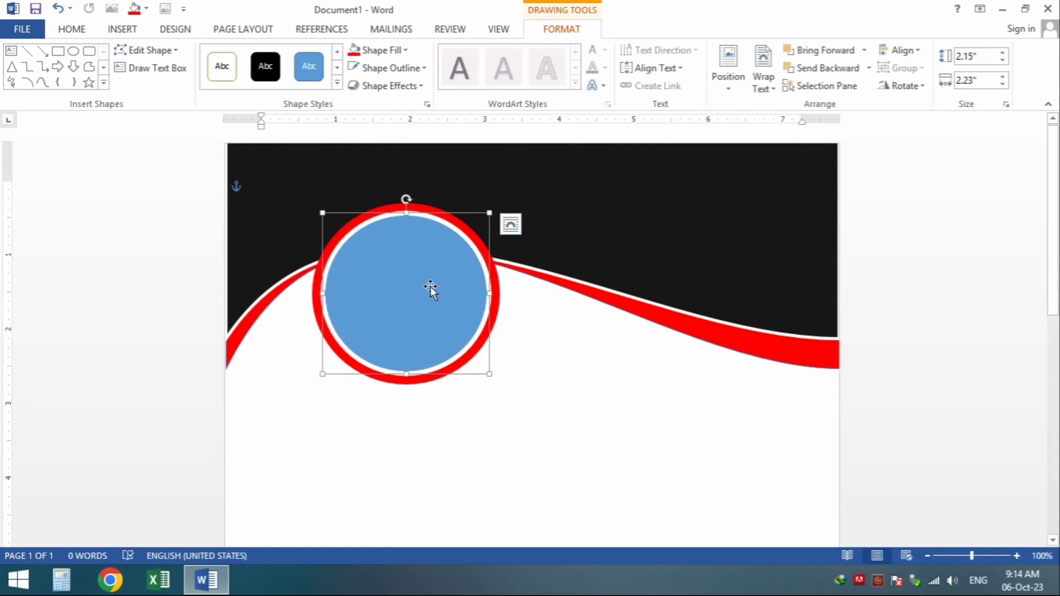
left_click(385, 51)
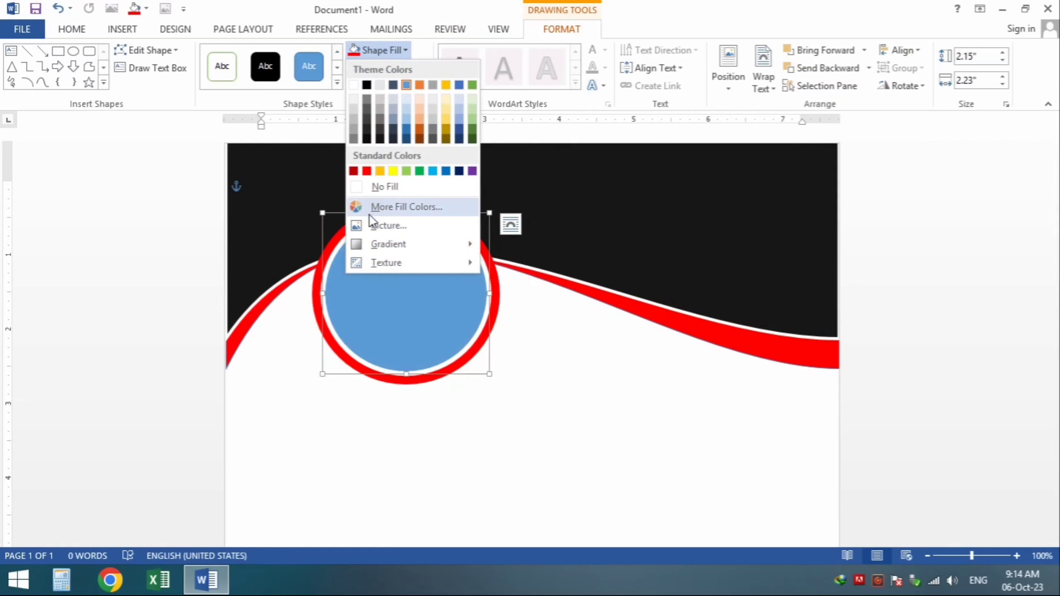
left_click(388, 225)
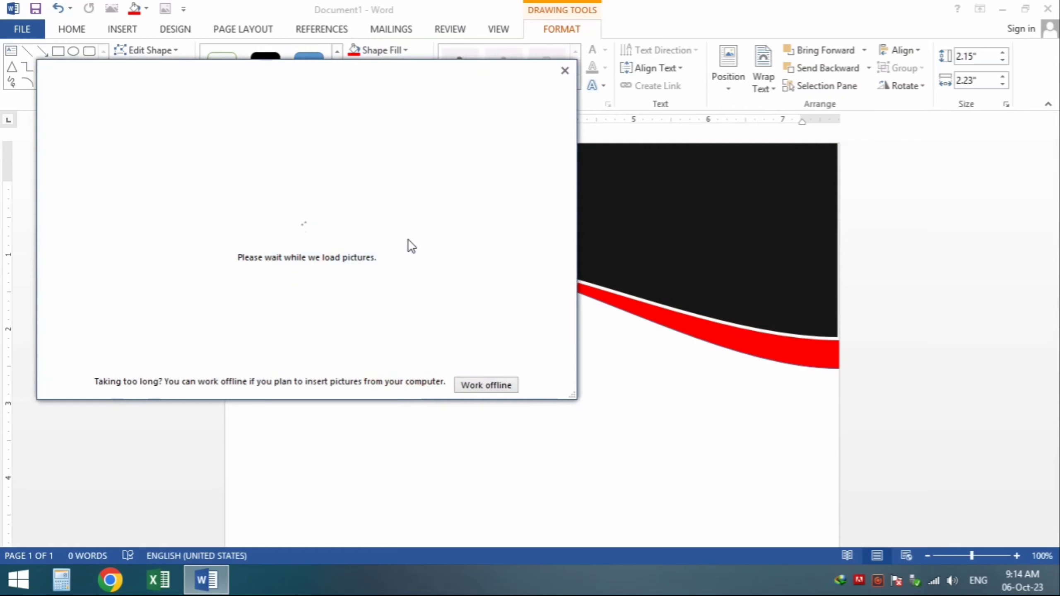
left_click(484, 384)
left_click(222, 298)
left_click(433, 411)
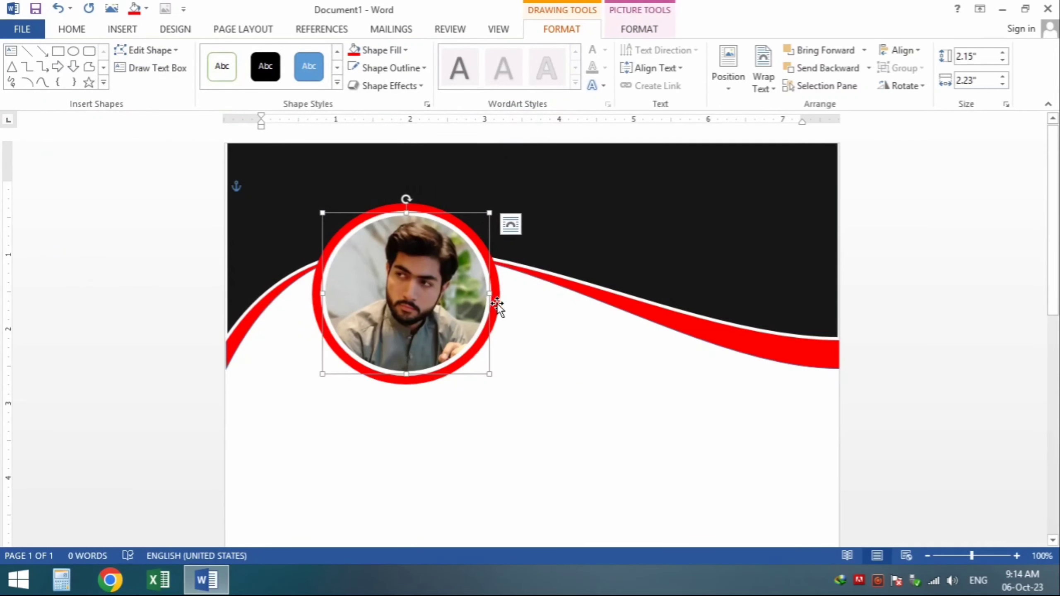
Step: Fine-tune the photo circle's size and position inside the red ring
left_click_drag(419, 388, 419, 382)
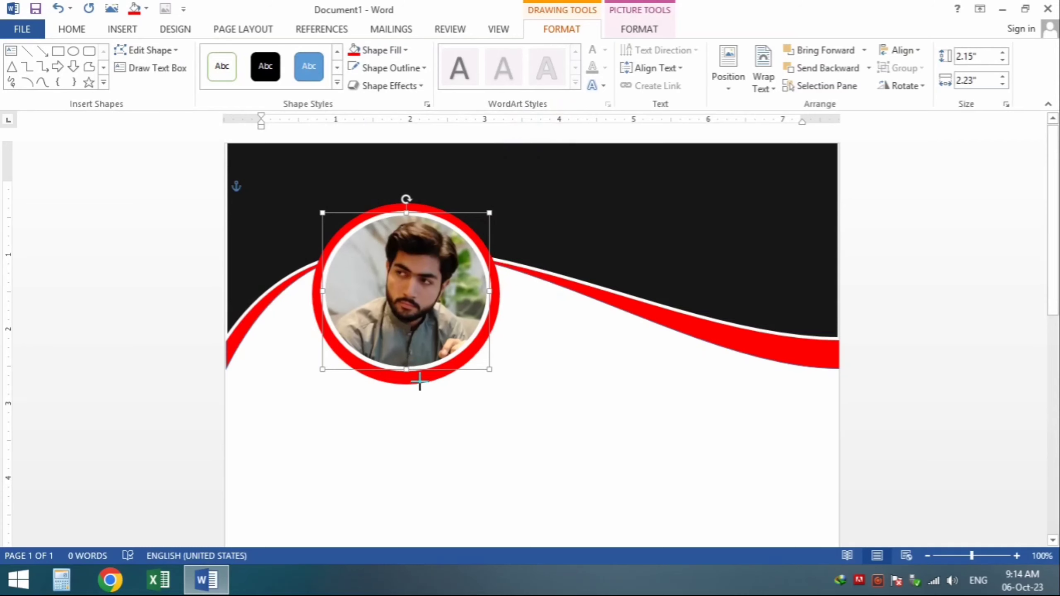
left_click_drag(415, 327, 415, 329)
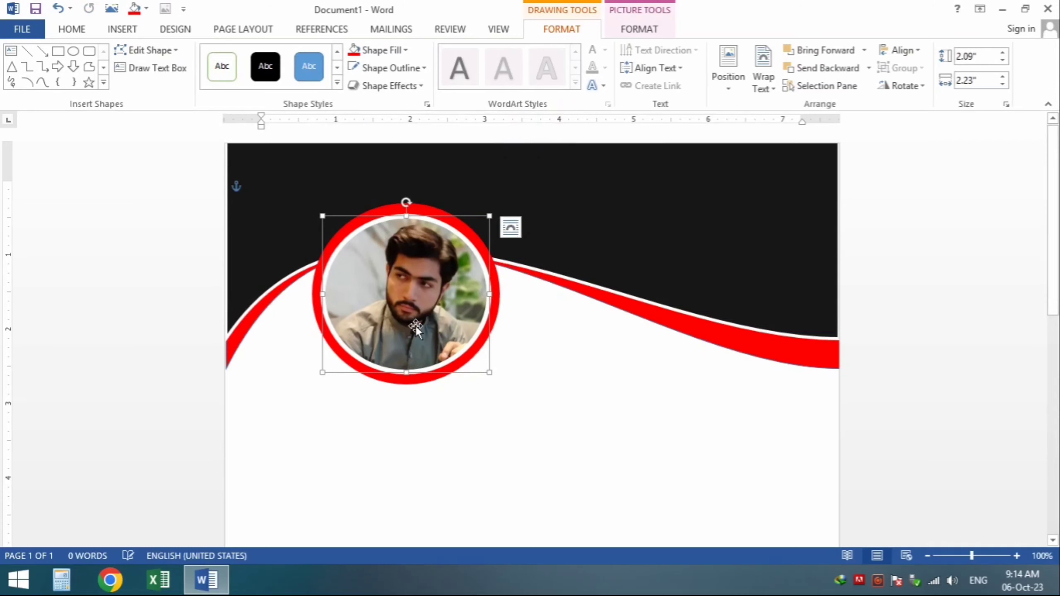
left_click(525, 364)
left_click(467, 356)
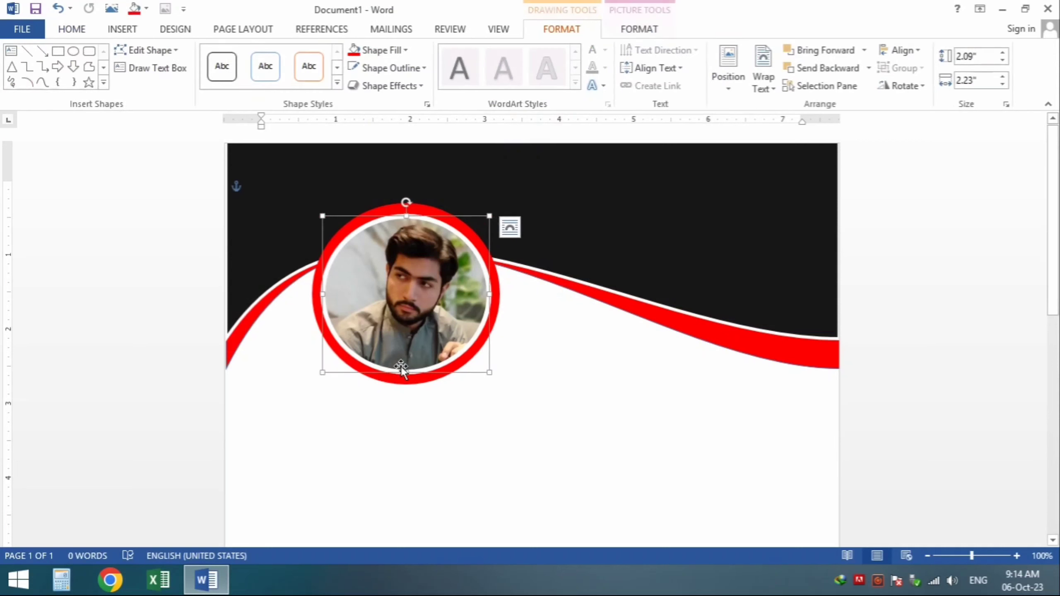
left_click_drag(410, 355, 413, 355)
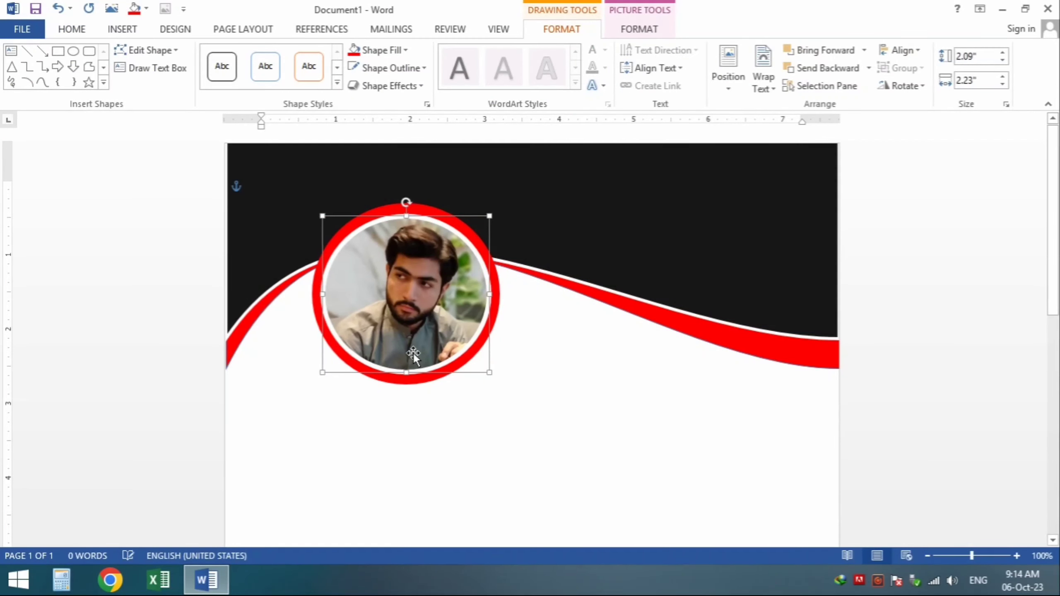
left_click(579, 377)
scroll(584, 367, "down", 3)
Step: Draw a rounded rectangle below the photo
scroll(583, 368, "up", 1)
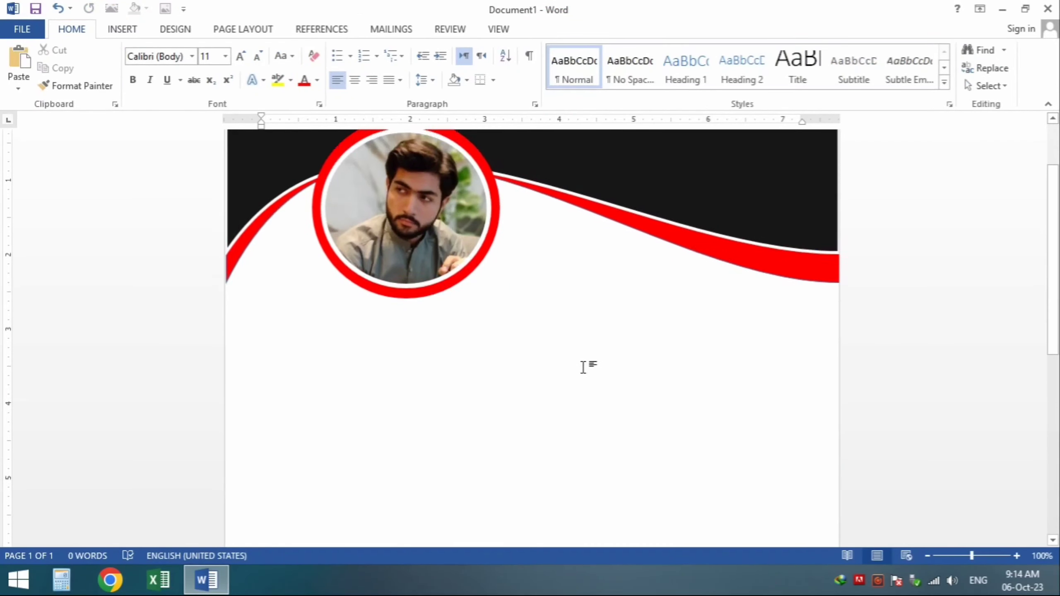
scroll(584, 367, "down", 1)
left_click(122, 29)
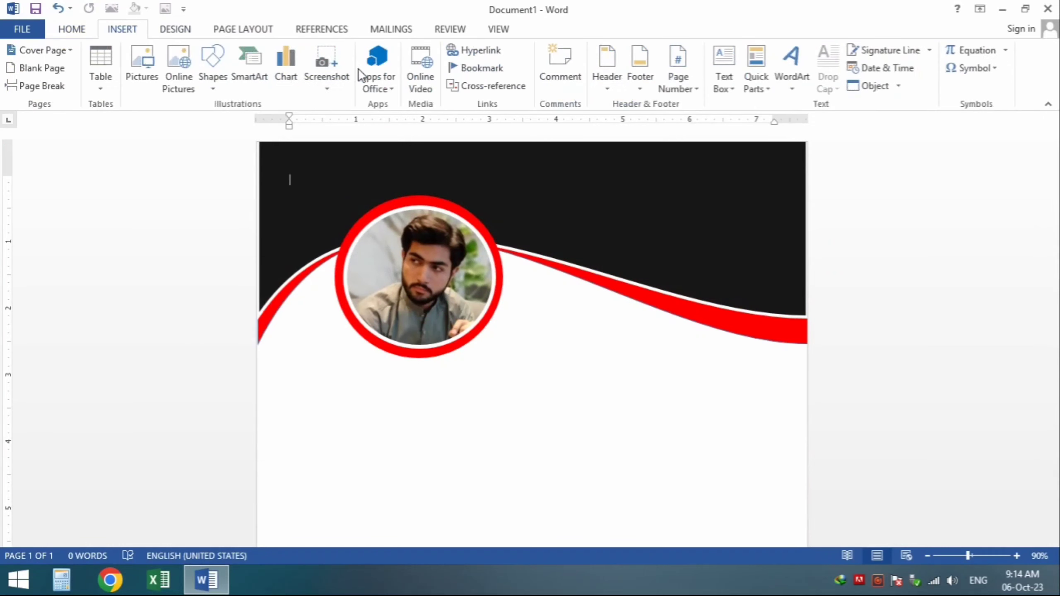
left_click(213, 82)
left_click(284, 122)
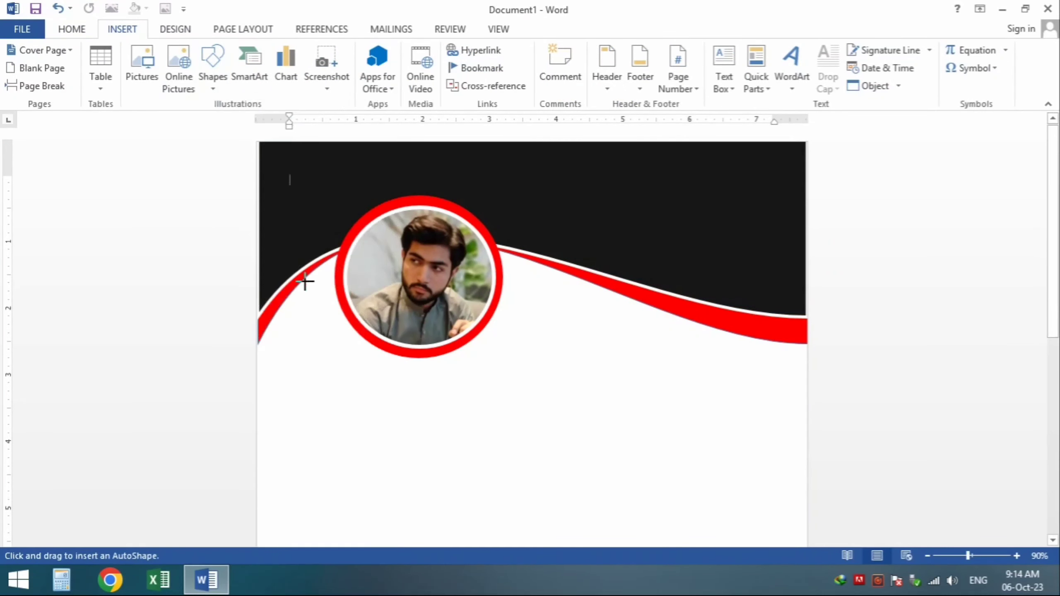
mouse_move(265, 383)
left_mouse_down()
mouse_move(452, 452)
mouse_move(542, 447)
mouse_move(533, 435)
left_mouse_up()
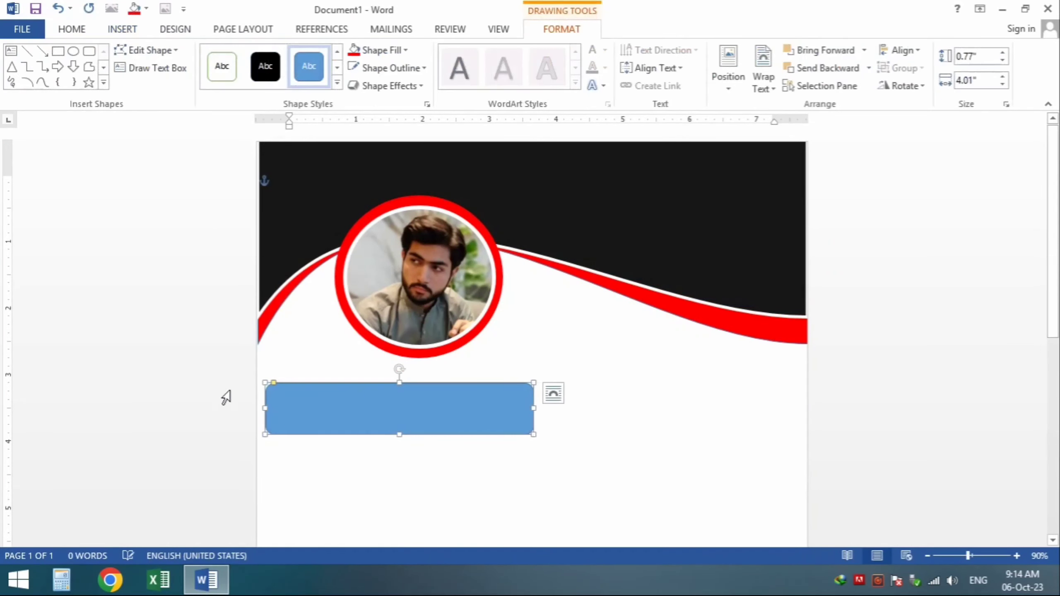
Step: Round its ends into a full pill, fill it red, and move it farther down the page
scroll(298, 409, "up", 3, "ctrl")
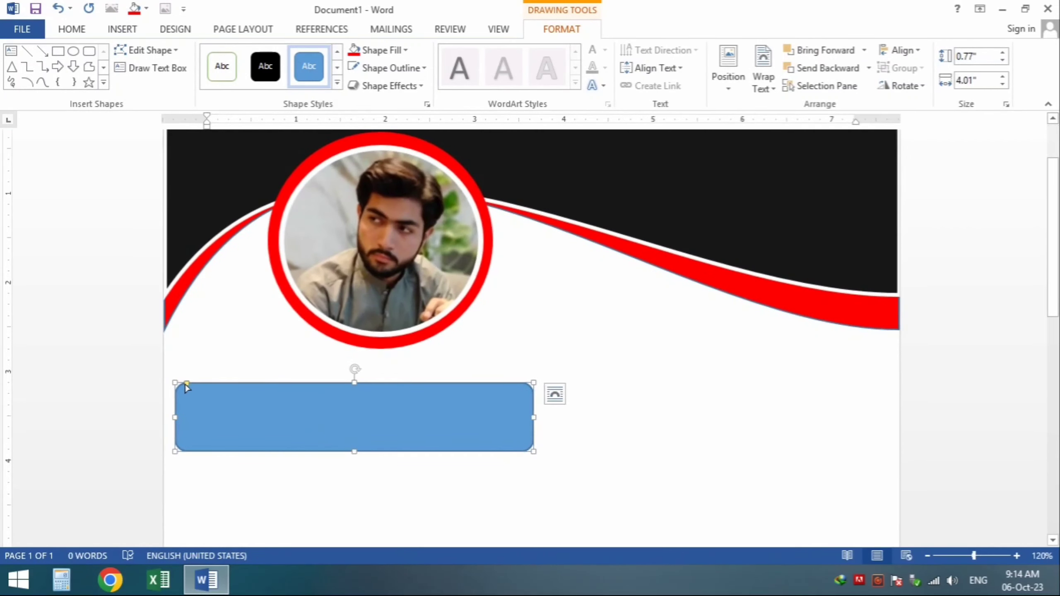
left_click_drag(221, 390, 223, 391)
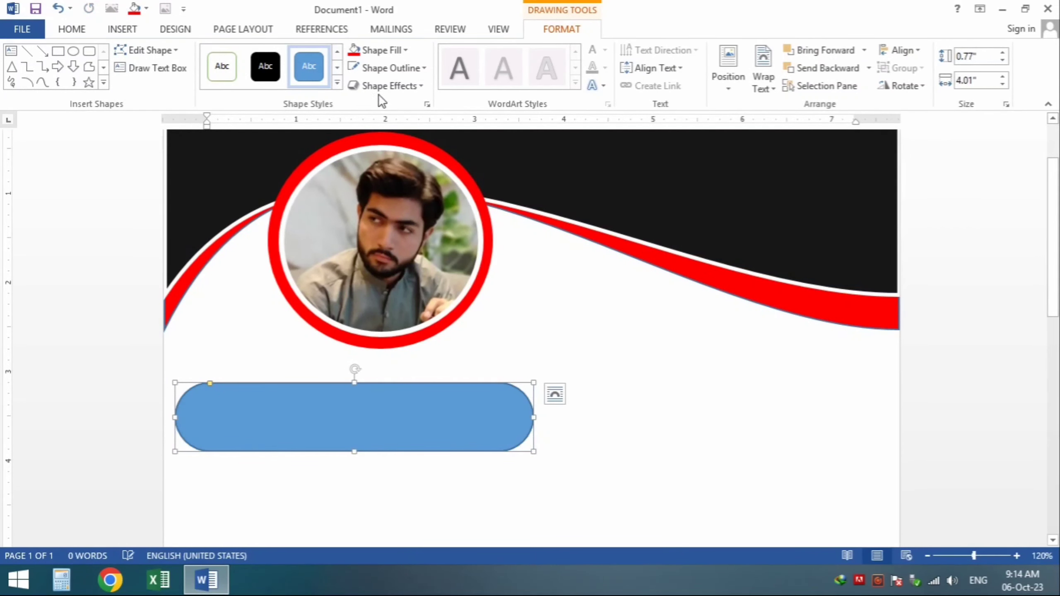
left_click(353, 52)
left_click_drag(341, 421, 337, 446)
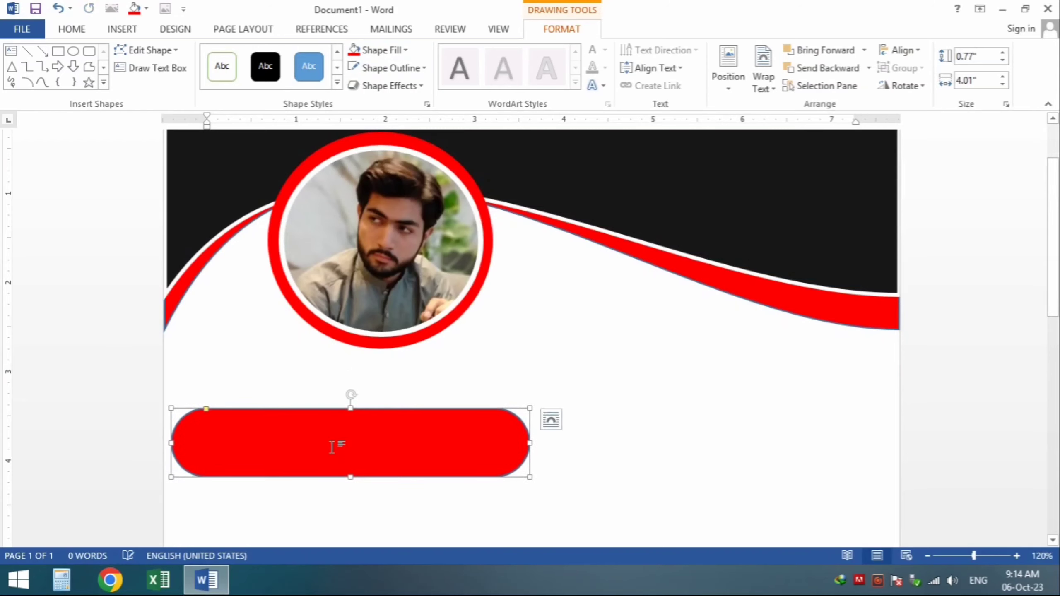
scroll(345, 328, "down", 3)
left_click_drag(345, 328, 353, 444)
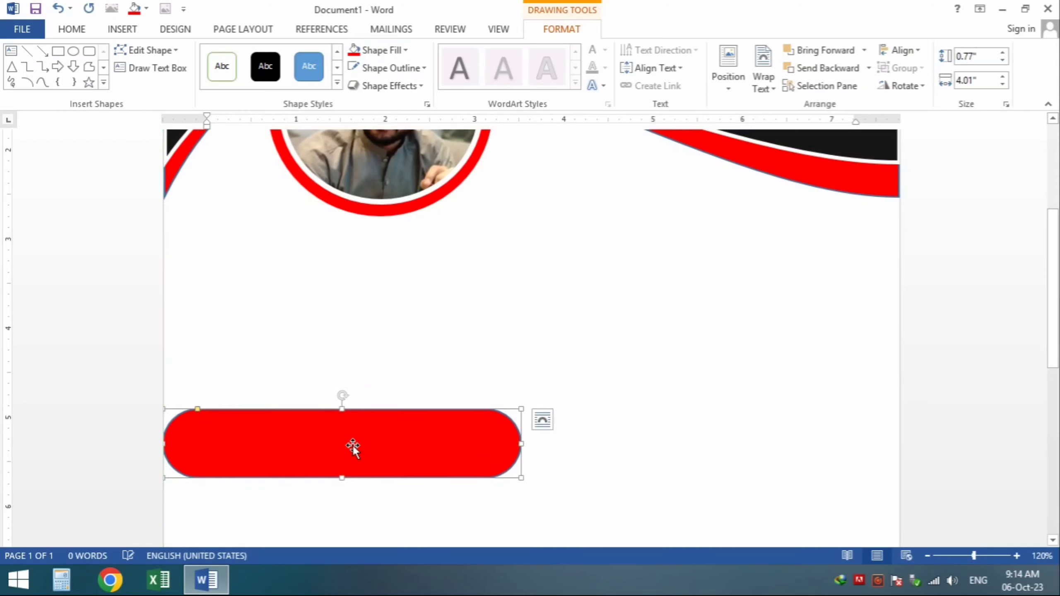
left_click_drag(356, 487, 372, 470)
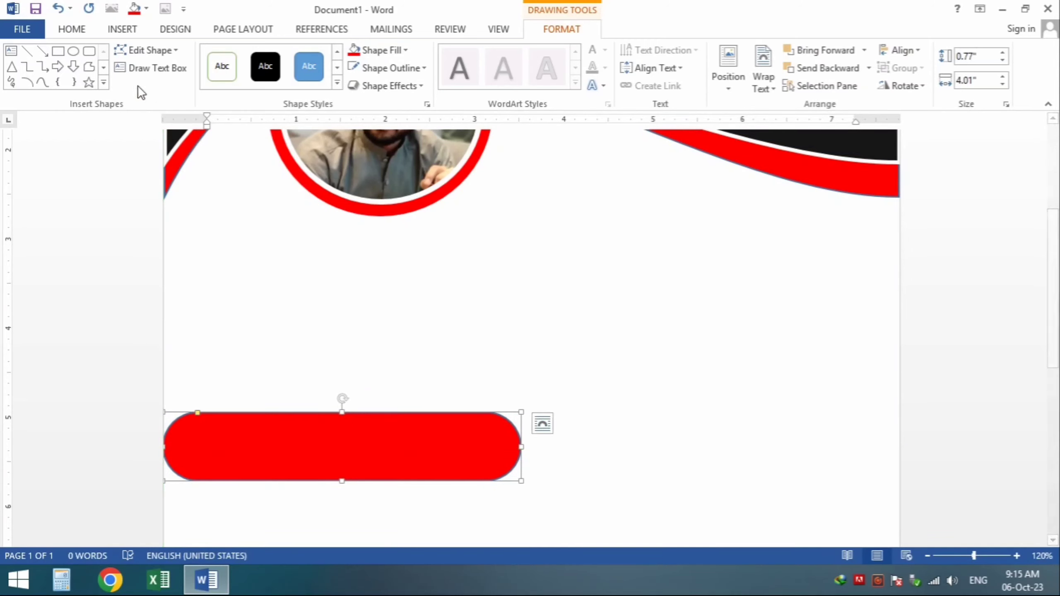
left_click(144, 67)
Step: Draw a text box below the photo and type the person's name in capitals at size 24
mouse_move(192, 216)
left_mouse_down()
mouse_move(378, 308)
mouse_move(449, 330)
mouse_move(530, 317)
mouse_move(559, 343)
left_mouse_up()
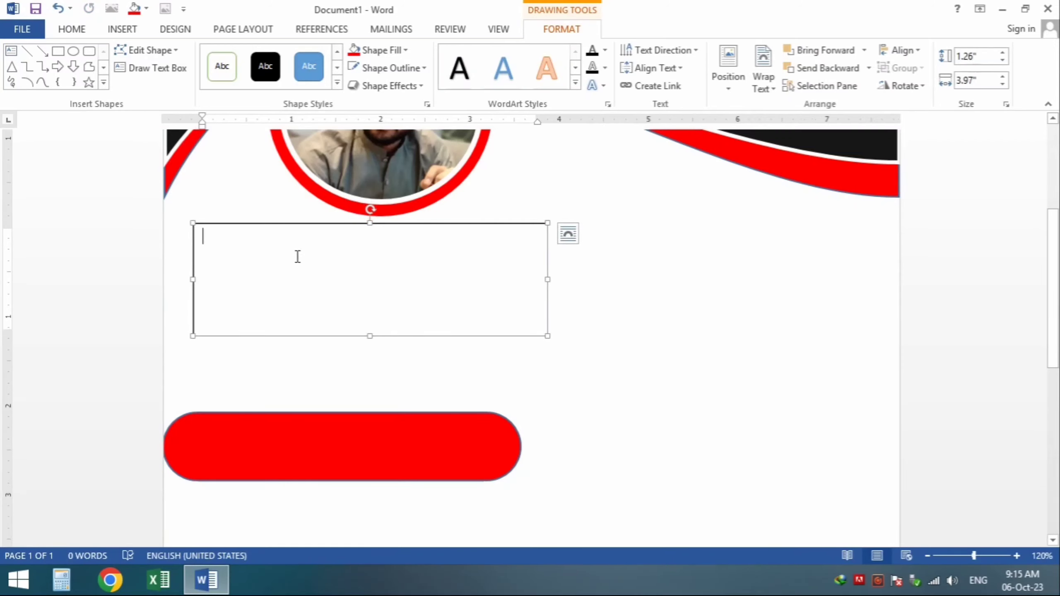
left_click(70, 36)
left_click(224, 56)
left_click(206, 225)
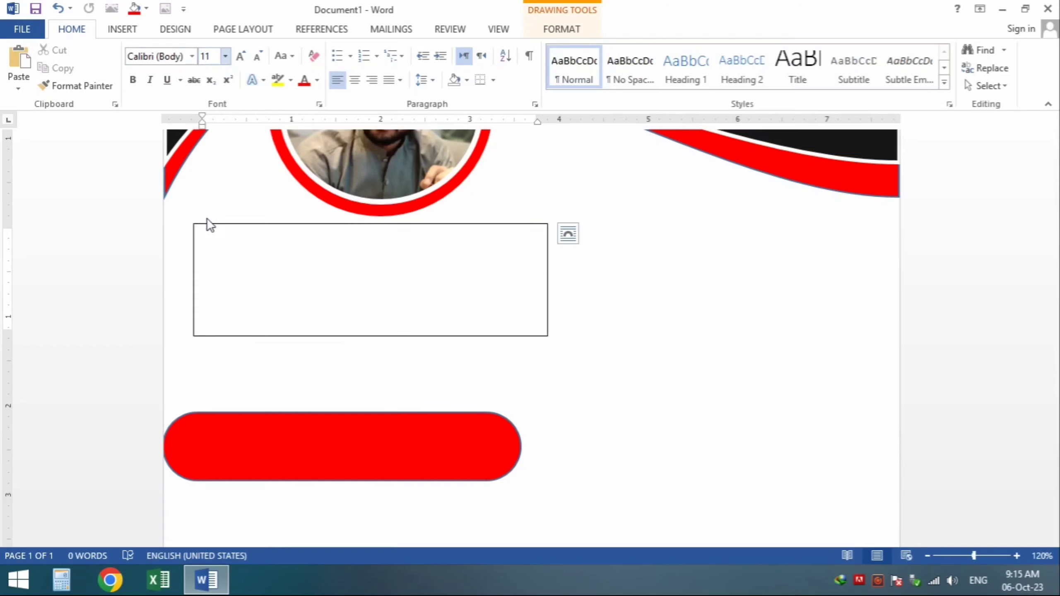
type("m")
key("BackSpace")
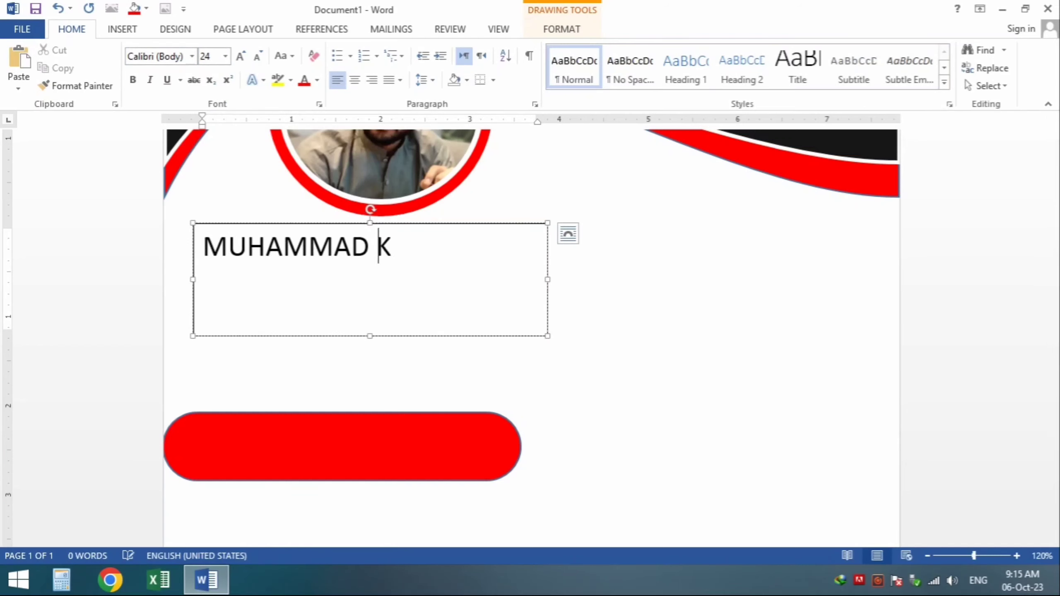
Step: Format the name as bold, centred Century Gothic
key("ctrl+a")
left_click(182, 61)
type("Cen")
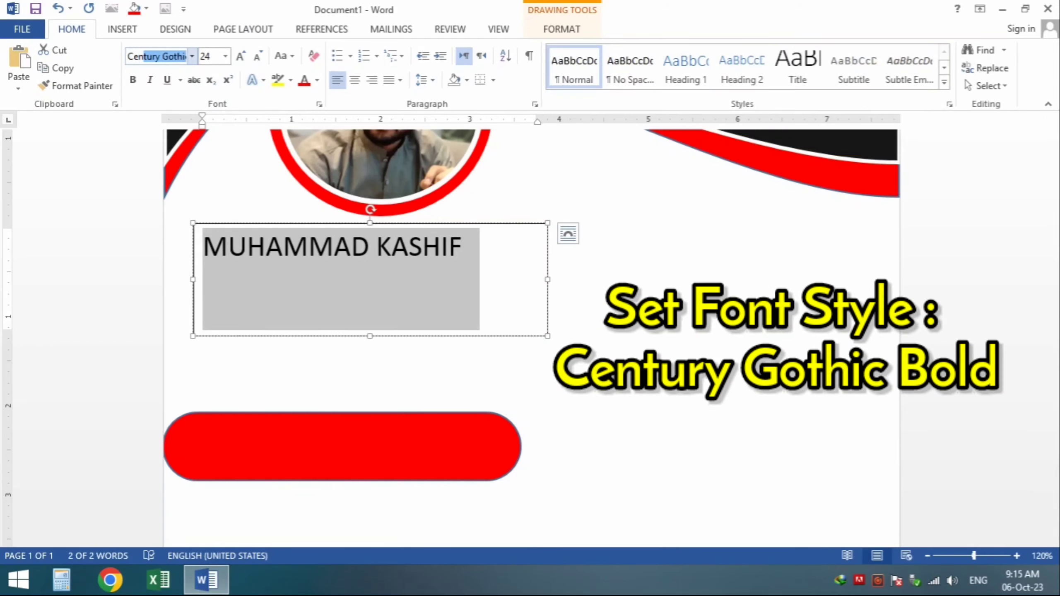
type("tu")
key("Return")
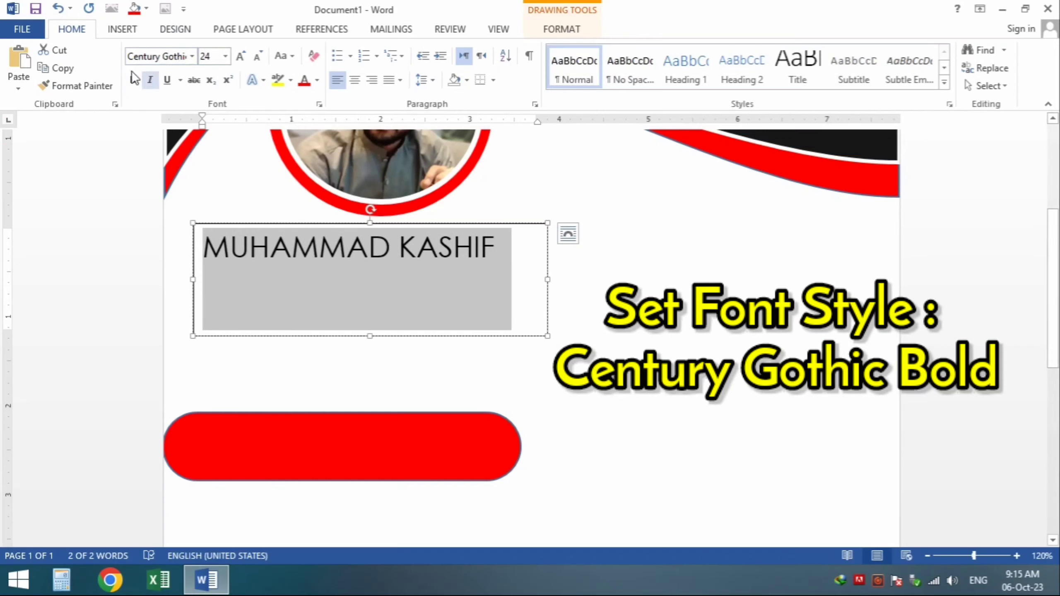
key("ctrl+b")
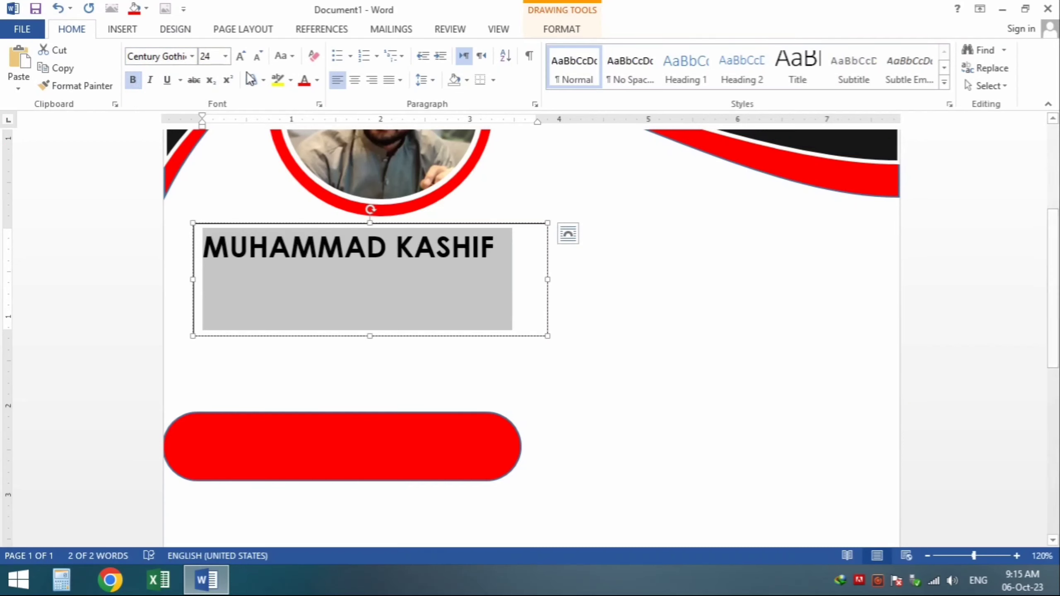
key("ctrl+e")
Step: Add a COMPUTER INSTRUCTOR line under the name at size 16
left_click(502, 251)
key("Return")
type("COMPUTER INSTRUCTOR")
key("ctrl+shift+Left")
key("ctrl+shift+Left")
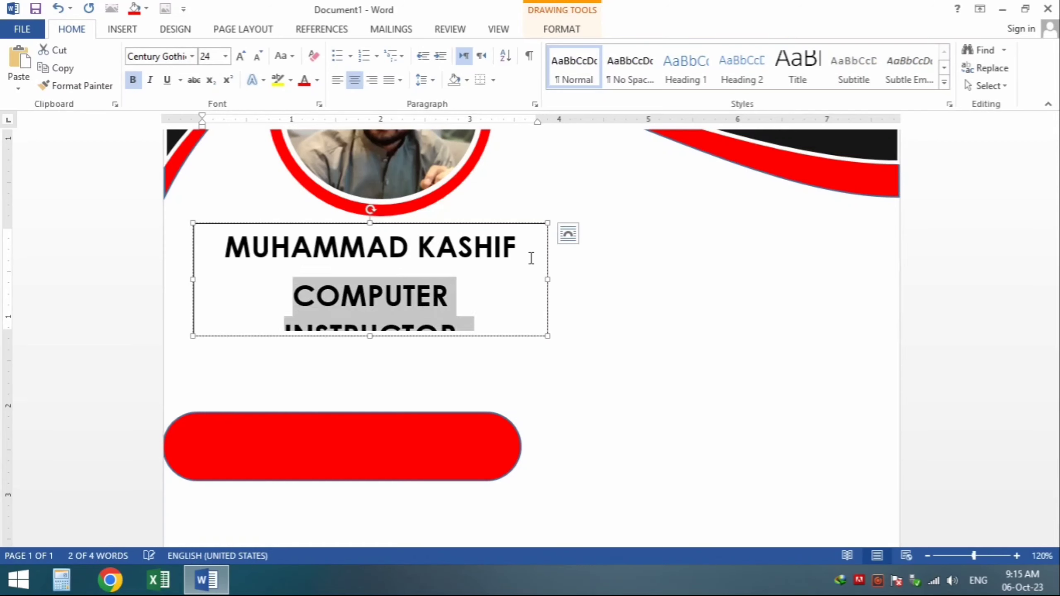
key("ctrl+bracketleft")
key("ctrl+bracketleft")
key("ctrl+bracketleft")
key("ctrl+bracketleft")
key("ctrl+bracketleft")
key("ctrl+bracketleft")
key("ctrl+bracketleft")
key("ctrl+bracketleft")
left_click(415, 267)
Step: Remove the space after the name paragraph and adjust the text box's size and position
key("ctrl+a")
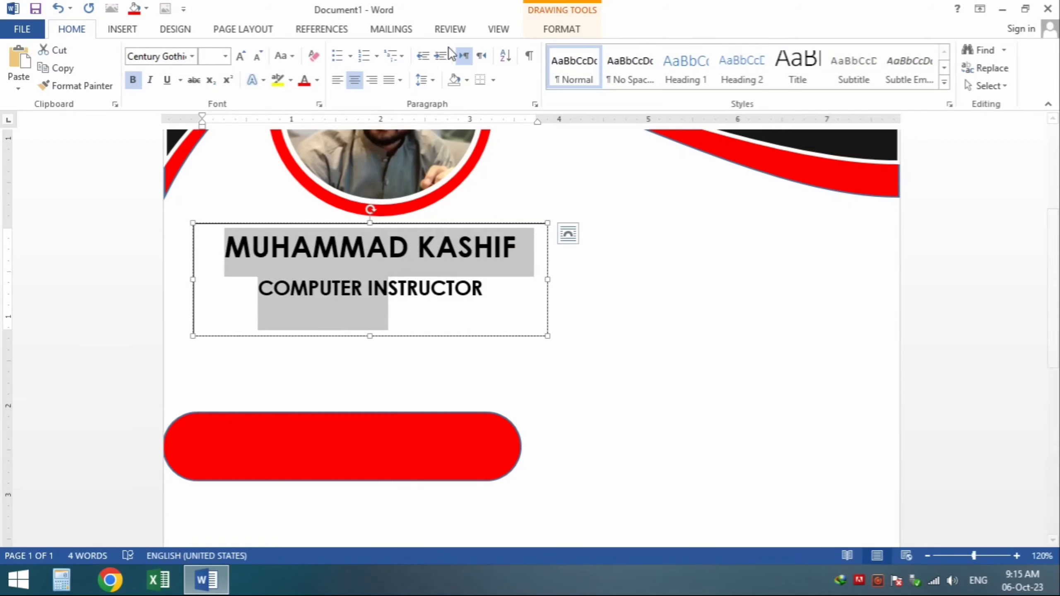
left_click(425, 80)
left_click(441, 244)
left_click(471, 330)
left_click(380, 342)
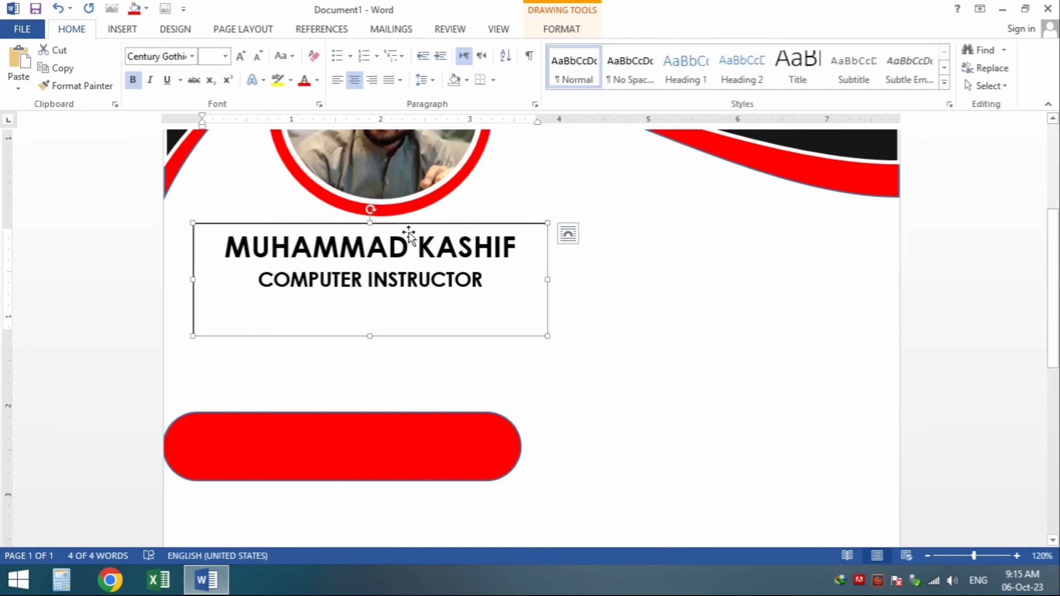
left_click_drag(407, 230, 414, 228)
left_click_drag(378, 342, 395, 312)
left_click(420, 380)
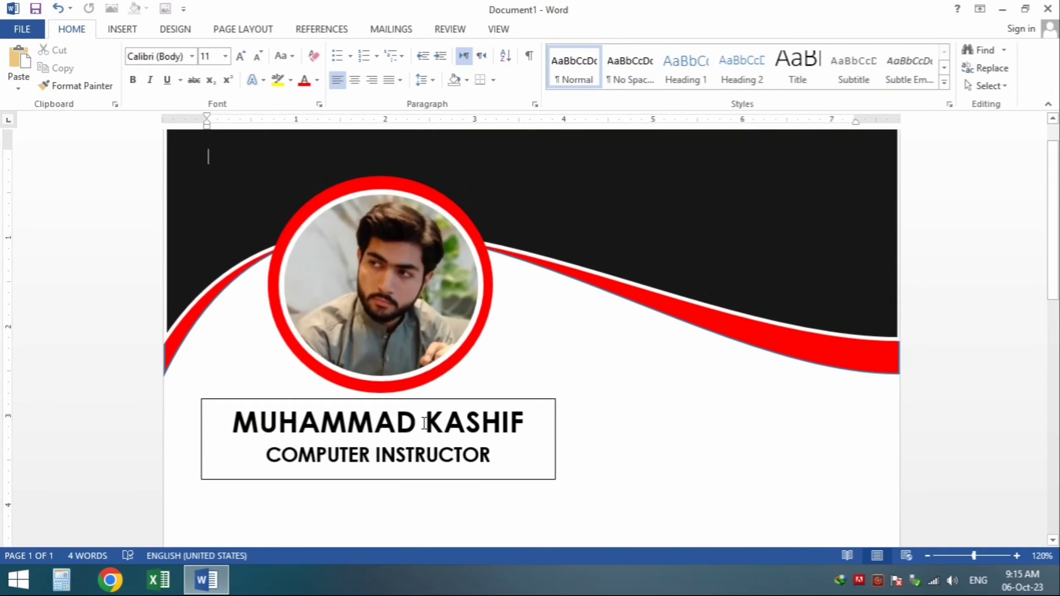
Step: Remove the name text box's border with No Outline
left_click(432, 402)
left_click(562, 29)
left_click(390, 67)
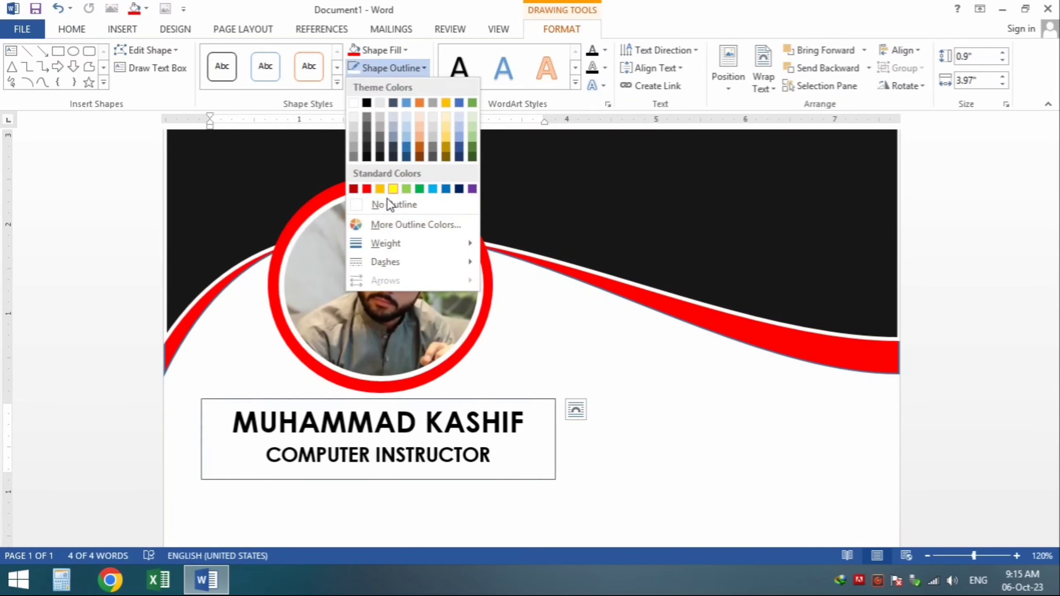
left_click(390, 204)
Step: Move the red pill up under the name and narrow it
scroll(529, 405, "down", 2)
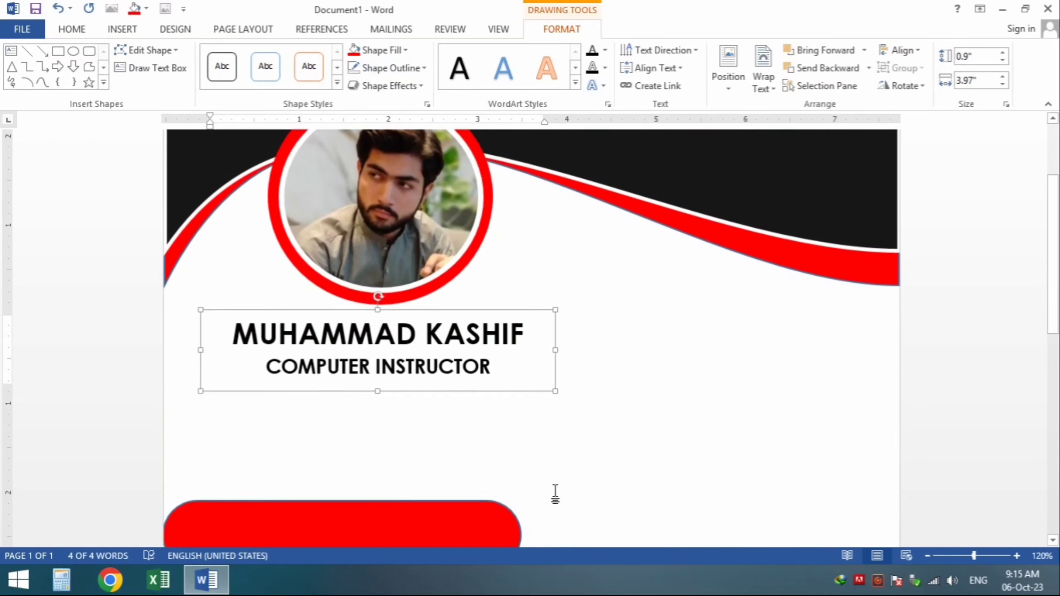
left_click(433, 510)
scroll(447, 502, "down", 1)
left_click_drag(453, 410, 474, 377)
left_click(571, 398)
left_click(545, 400)
mouse_move(569, 395)
left_mouse_down()
mouse_move(551, 405)
mouse_move(466, 396)
left_mouse_up()
Step: Label the red pill PROFILE in bold, size 30 text
right_click(466, 396)
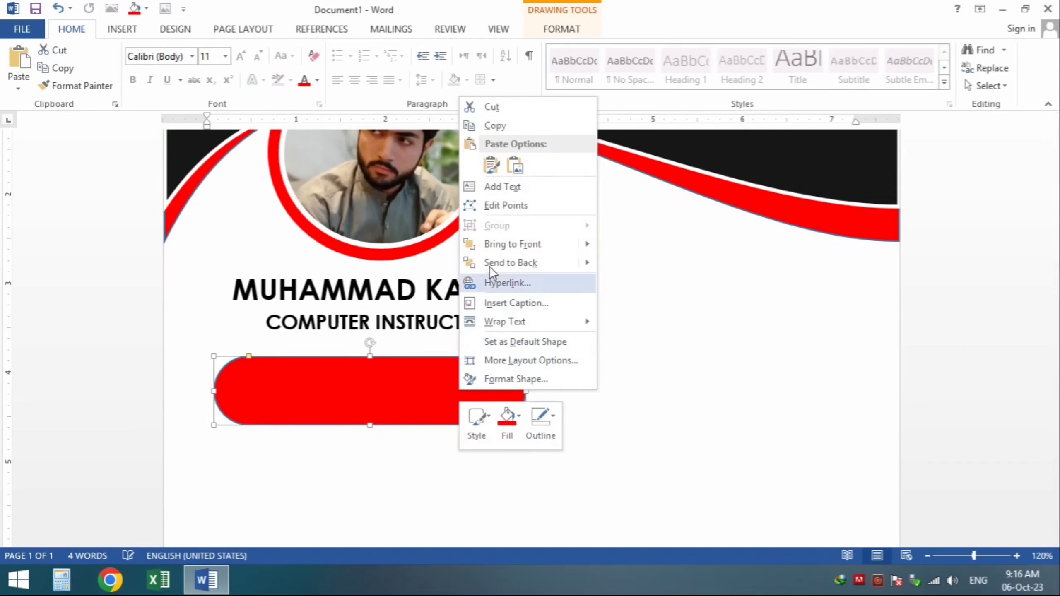
left_click(492, 187)
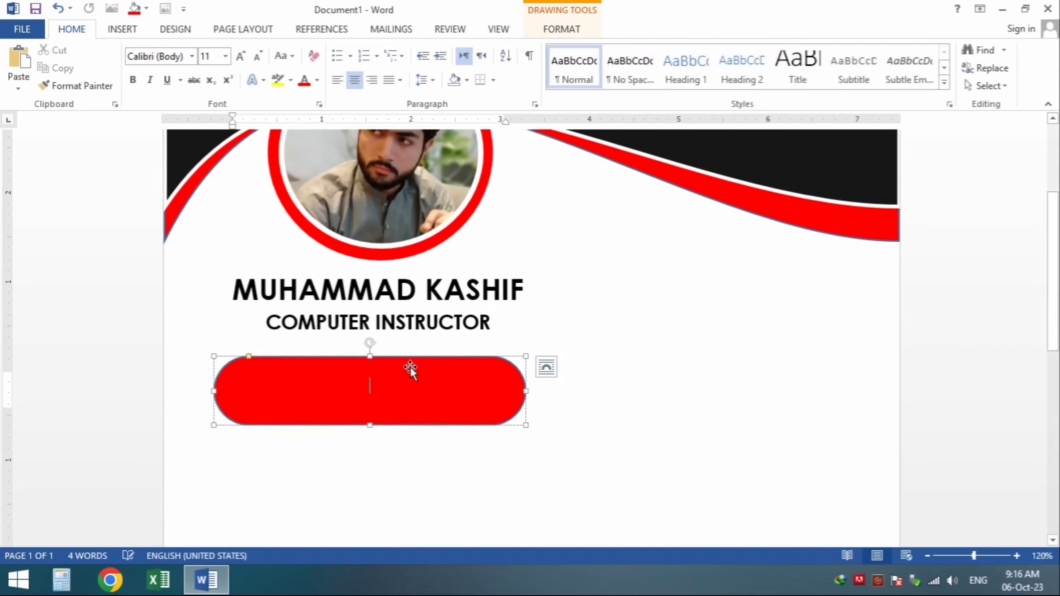
double_click(379, 391)
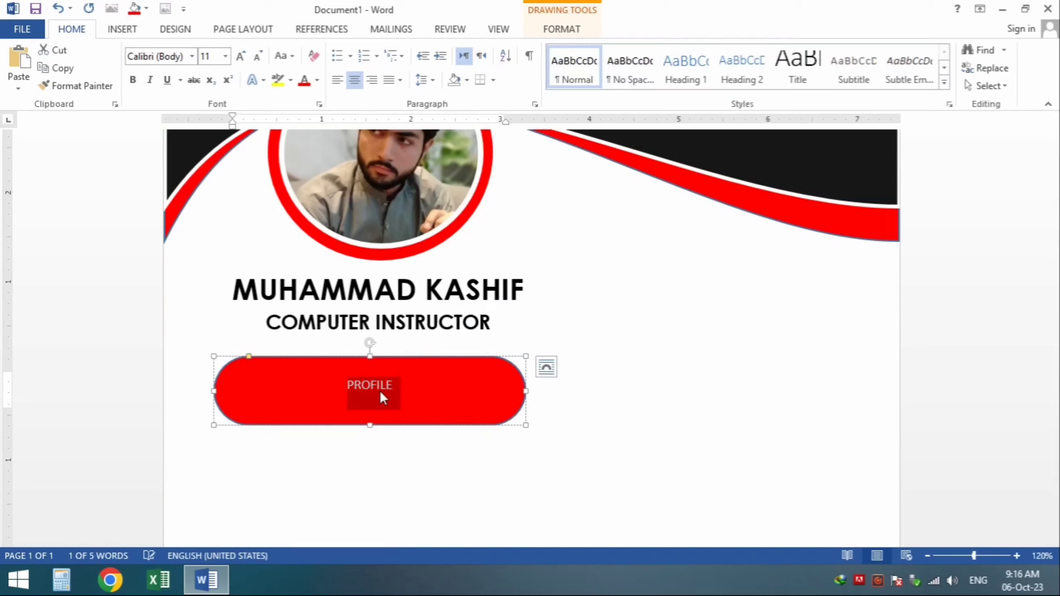
key("ctrl+bracketright")
key("ctrl+bracketright")
key("ctrl+bracketright")
key("ctrl+bracketright")
key("ctrl+bracketright")
key("ctrl+bracketright")
key("ctrl+bracketright")
key("ctrl+bracketright")
key("ctrl+bracketright")
key("ctrl+bracketright")
key("ctrl+bracketright")
key("ctrl+bracketright")
key("ctrl+bracketright")
key("ctrl+bracketright")
key("ctrl+b")
key("ctrl+bracketright")
key("ctrl+bracketright")
key("ctrl+bracketright")
key("ctrl+bracketright")
key("ctrl+bracketright")
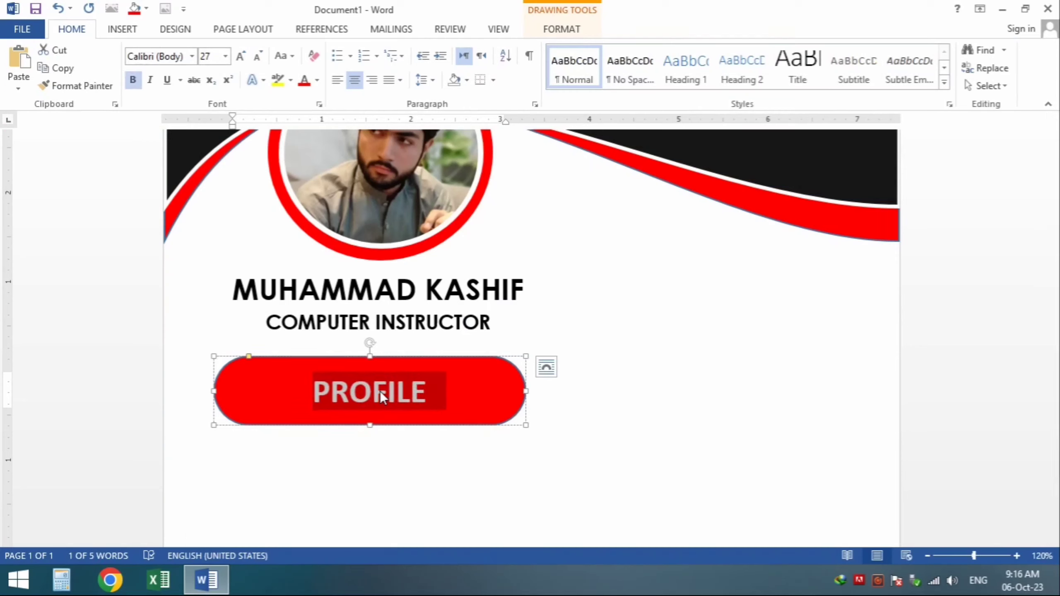
scroll(379, 391, "down", 3)
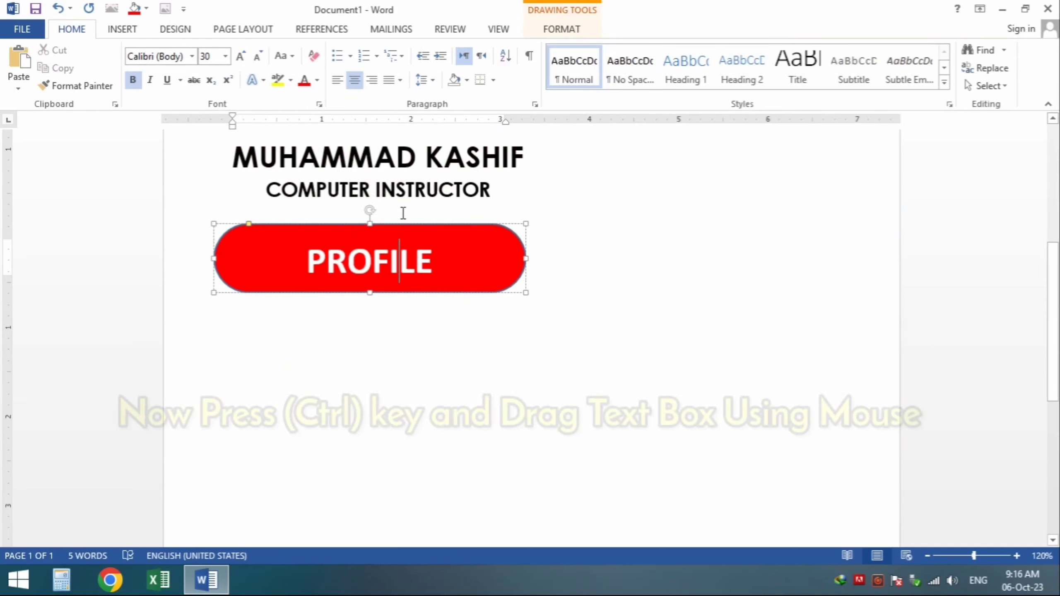
Step: Copy the name box under PROFILE and fill it with =RAND() sample text at 11 pt
left_click(418, 159)
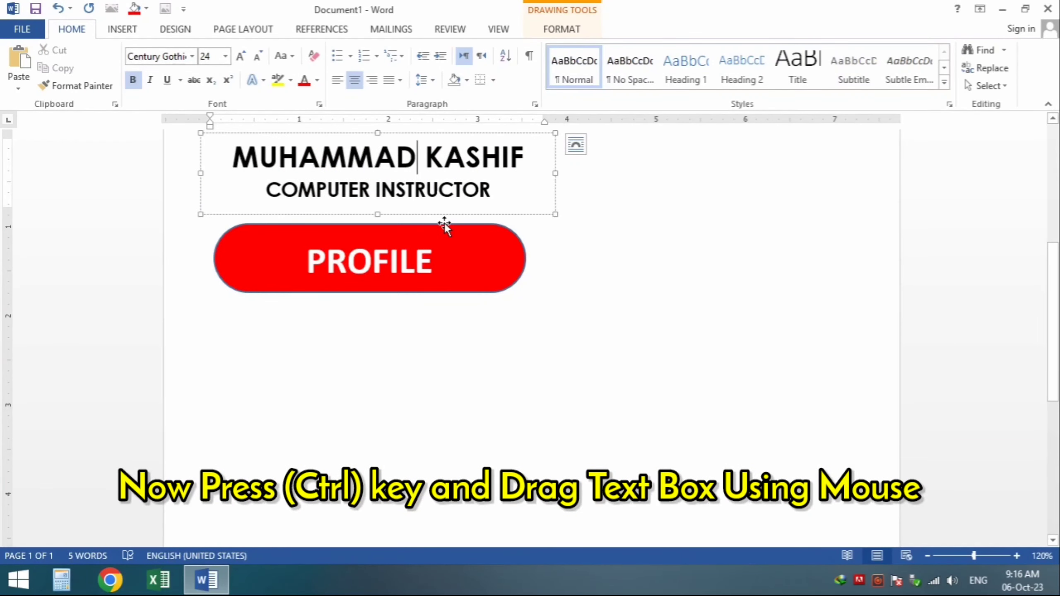
left_click_drag(450, 219, 450, 291, "ctrl")
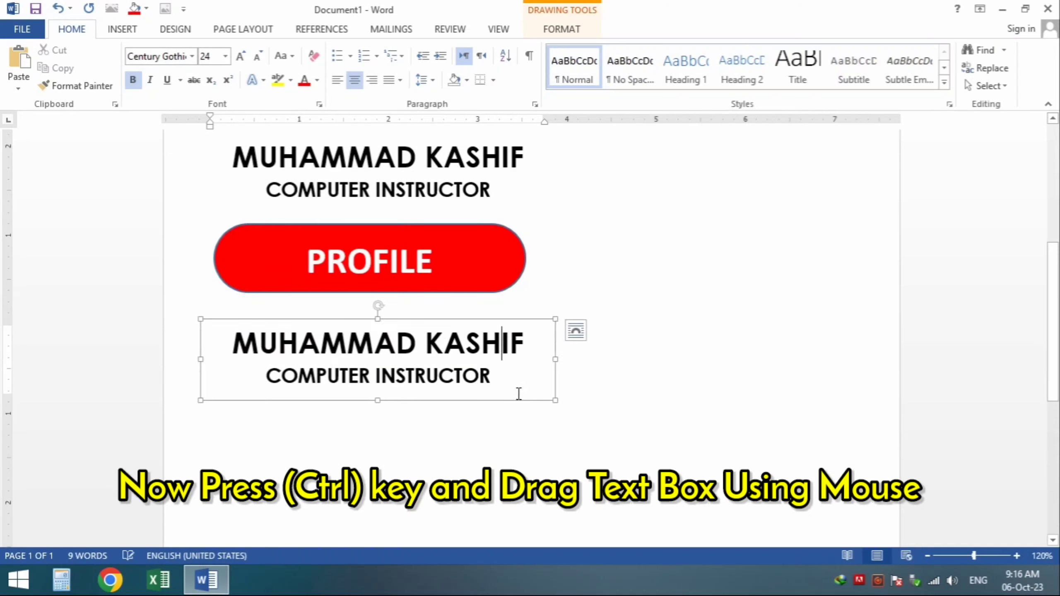
left_click_drag(519, 394, 236, 361)
type("=RAND()")
key("Return")
key("ctrl+a")
key("ctrl+bracketleft")
key("ctrl+bracketleft")
key("ctrl+bracketleft")
key("ctrl+bracketleft")
key("ctrl+bracketleft")
key("ctrl+bracketleft")
key("ctrl+bracketleft")
key("ctrl+bracketleft")
key("ctrl+bracketleft")
key("ctrl+bracketleft")
key("ctrl+bracketleft")
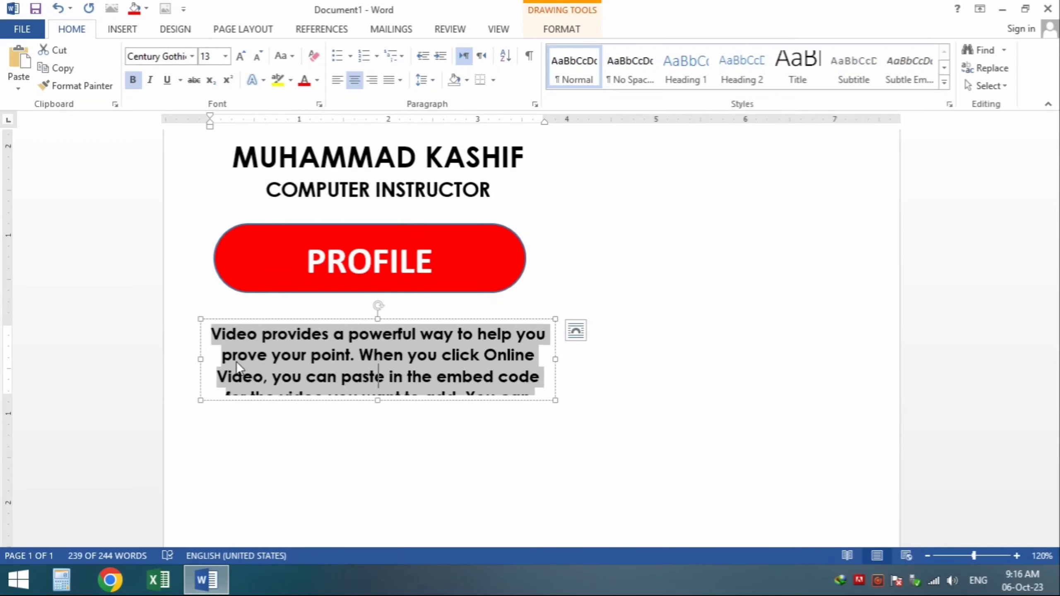
key("ctrl+bracketleft")
key("ctrl+bracketleft")
left_click_drag(440, 325, 438, 311)
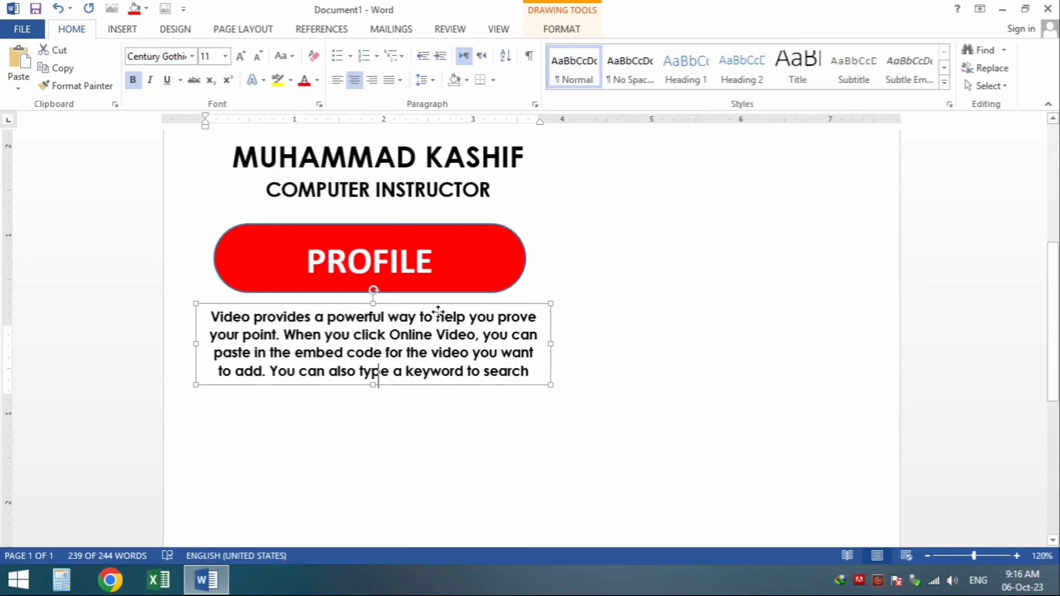
left_click_drag(559, 346, 547, 346)
left_click_drag(387, 397, 389, 417)
scroll(626, 384, "down", 2)
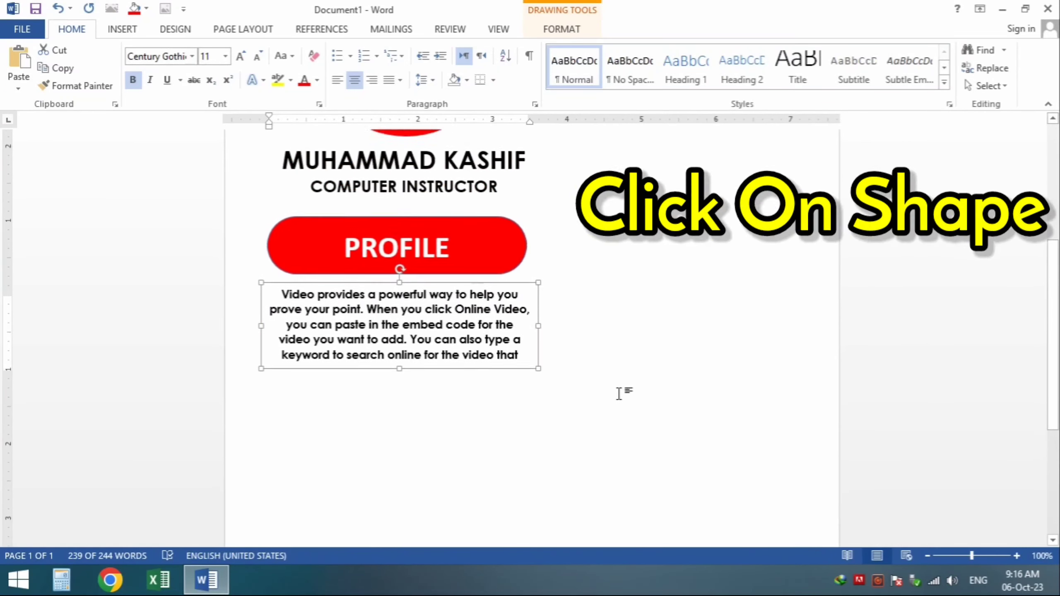
Step: Duplicate the PROFILE pill, move it below the paragraph, and relabel it CONTACT
left_click(508, 237)
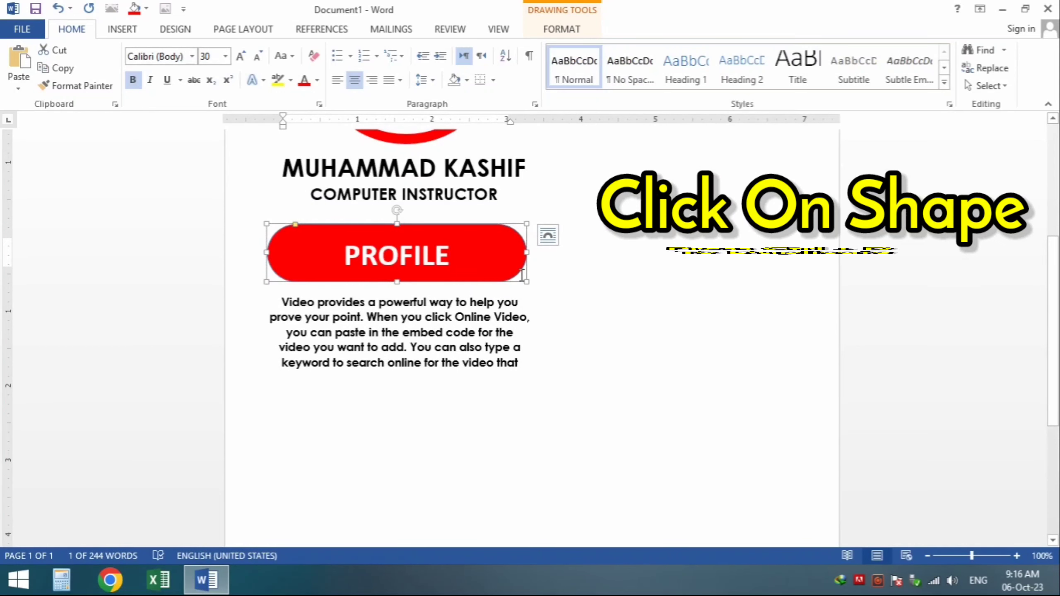
key("ctrl+d")
left_click_drag(517, 296, 498, 455)
scroll(468, 330, "down", 5)
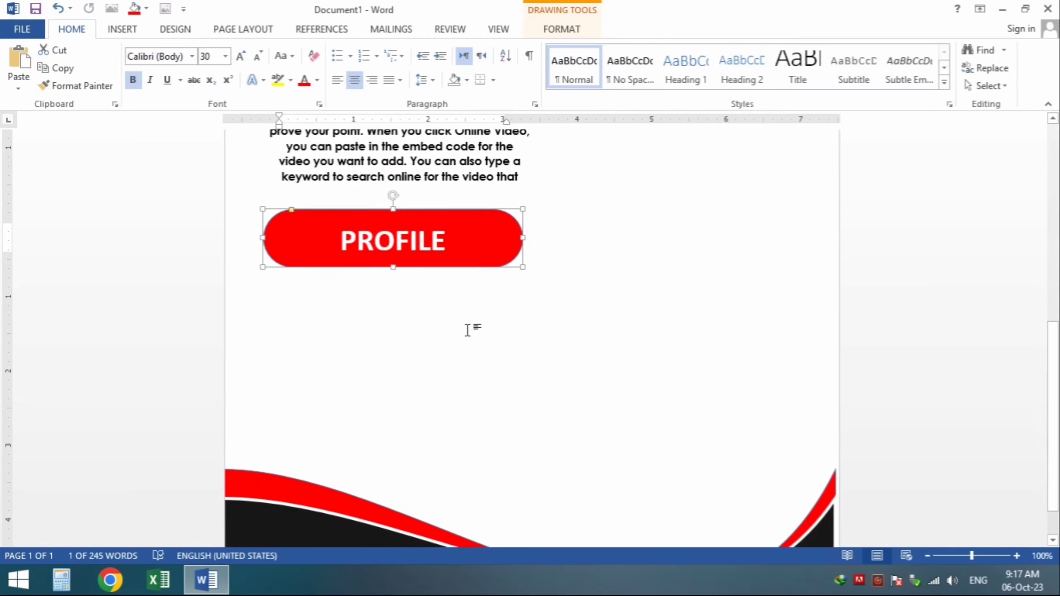
left_click_drag(445, 254, 431, 250)
key("ctrl+a")
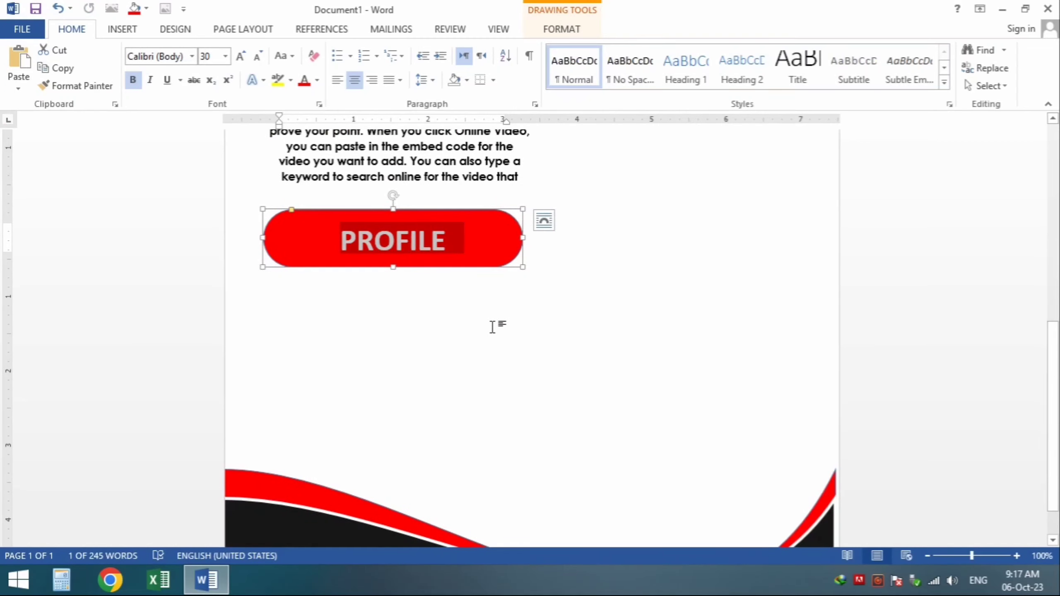
type("CONTACT")
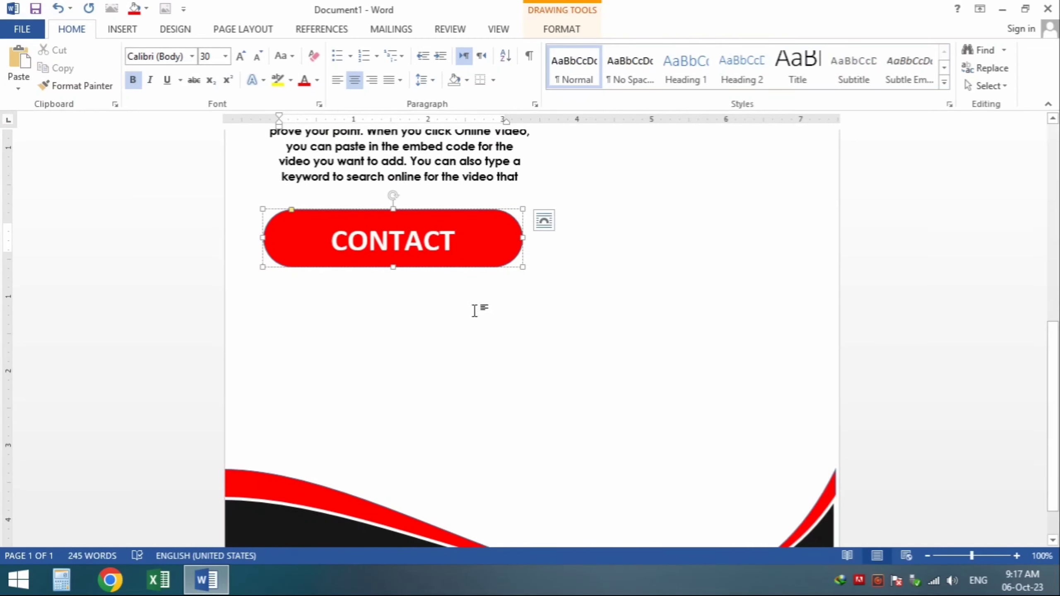
scroll(571, 367, "up", 2)
left_click(461, 220)
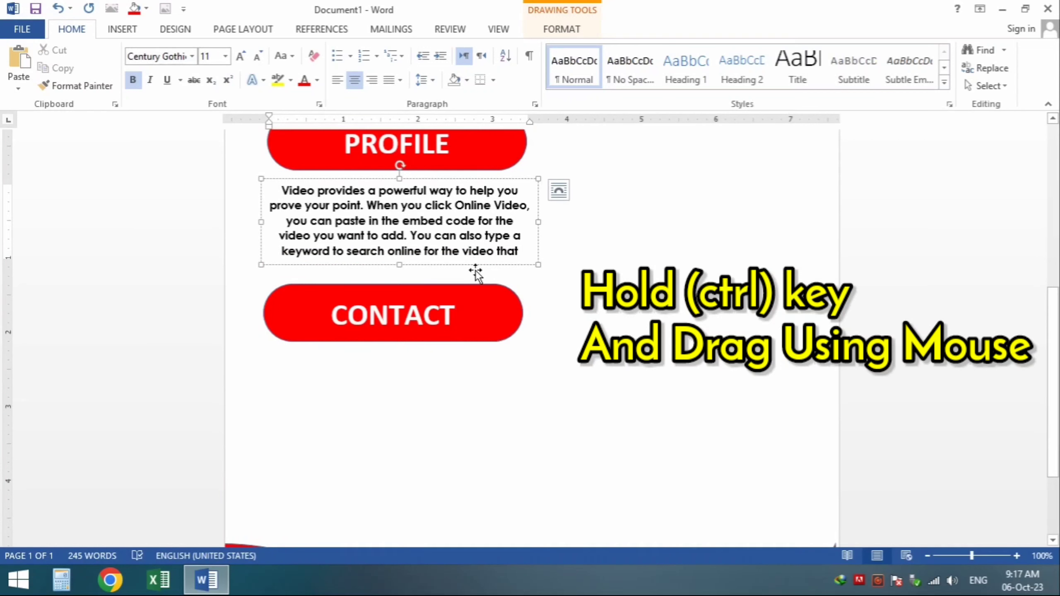
Step: Copy the paragraph box below CONTACT, replace its text with CNIC, CELL, EMAIL and ADRESS lines, and left-align them
left_click_drag(476, 270, 464, 454)
left_click_drag(529, 442, 240, 455)
type("c best fits your document.")
key("ctrl+a")
type("cnic")
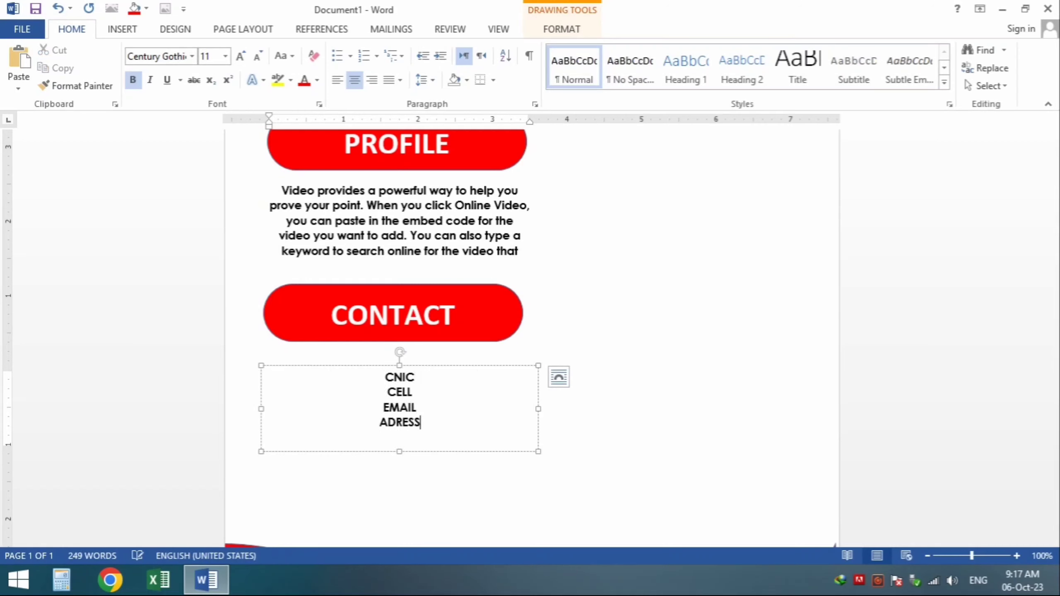
key("ctrl+a")
key("ctrl+l")
Step: Enter the e-mail address in lowercase after the EMAIL label, wrapping its domain onto a tab-aligned line
left_click(307, 378)
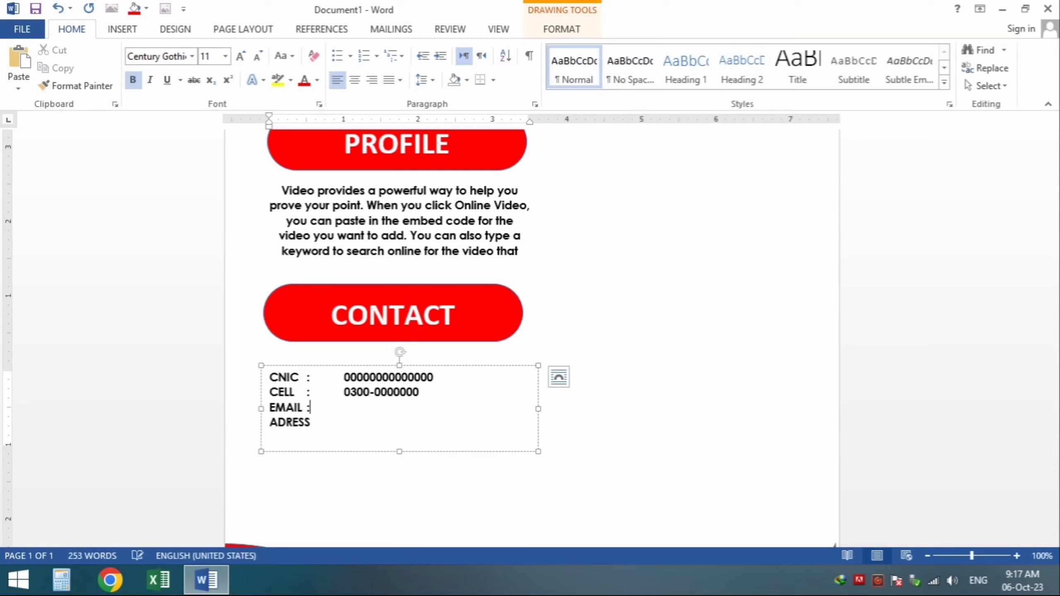
key("Tab")
key("shift+Home")
key("shift+F3")
key("Left")
key("Left")
key("ctrl")
key("ctrl+a")
left_click(365, 429)
left_click(438, 423)
key("Return")
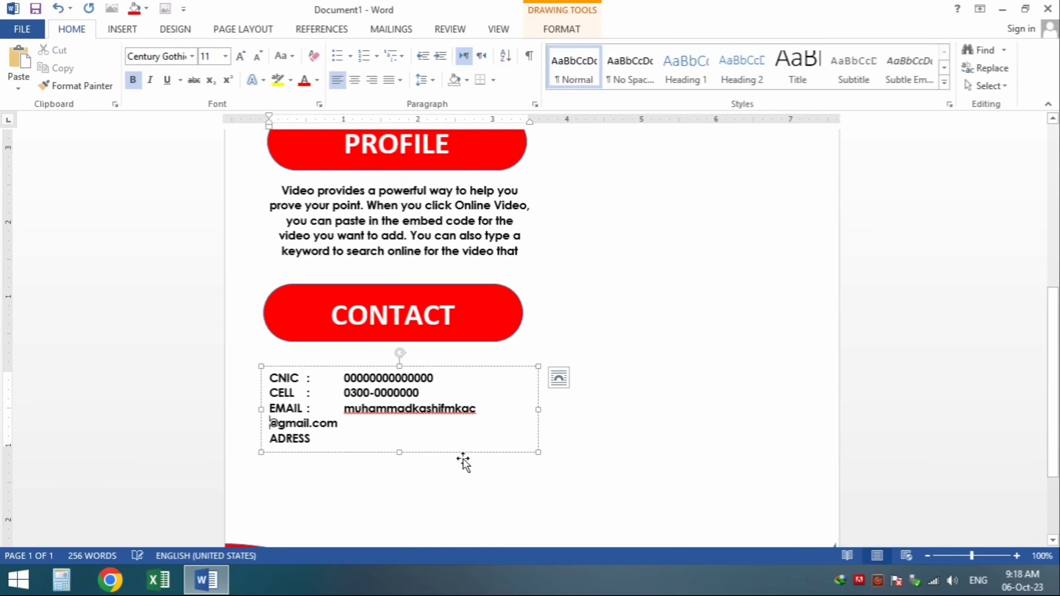
key("Tab")
type(":")
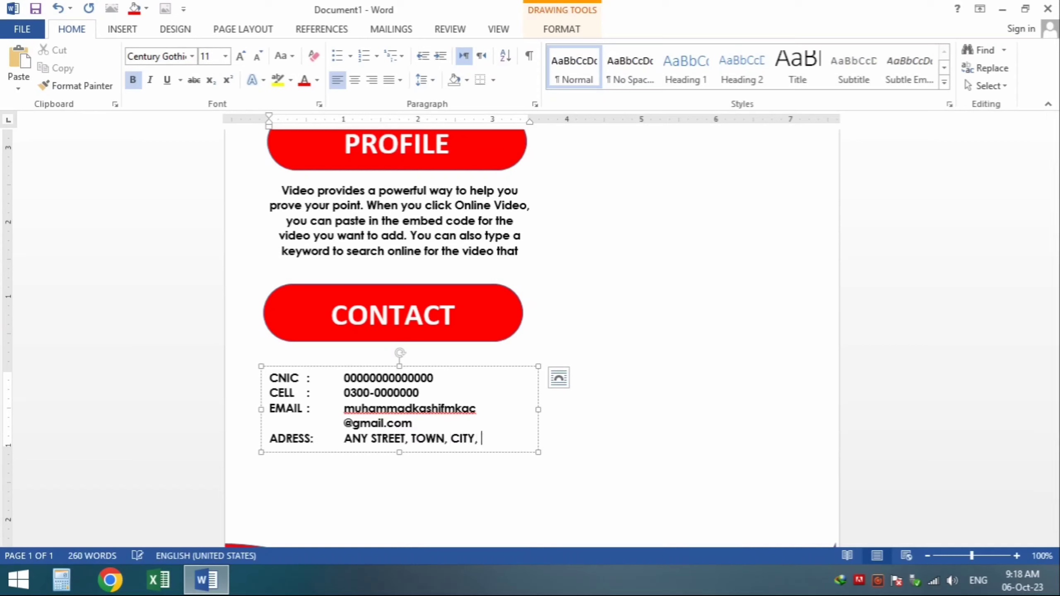
Step: Add a tab-aligned COUNTRY line and enlarge all the contact text to 12 pt
key("Return")
type("COUNTRY")
key("Tab")
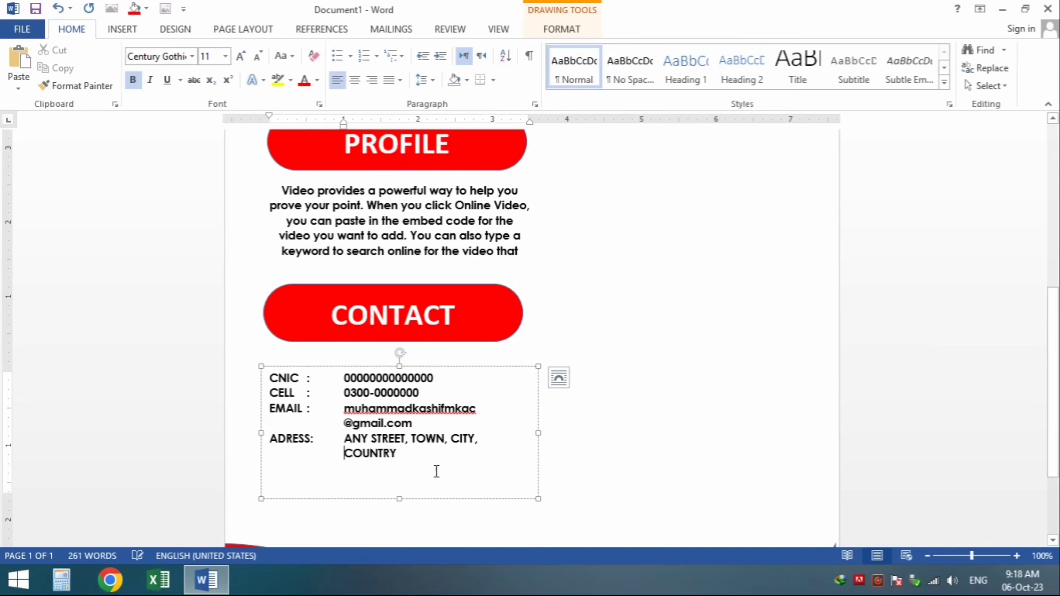
left_click_drag(435, 471, 255, 376)
key("ctrl+shift+period")
left_click(475, 500)
left_click(660, 381)
scroll(660, 381, "down", 5)
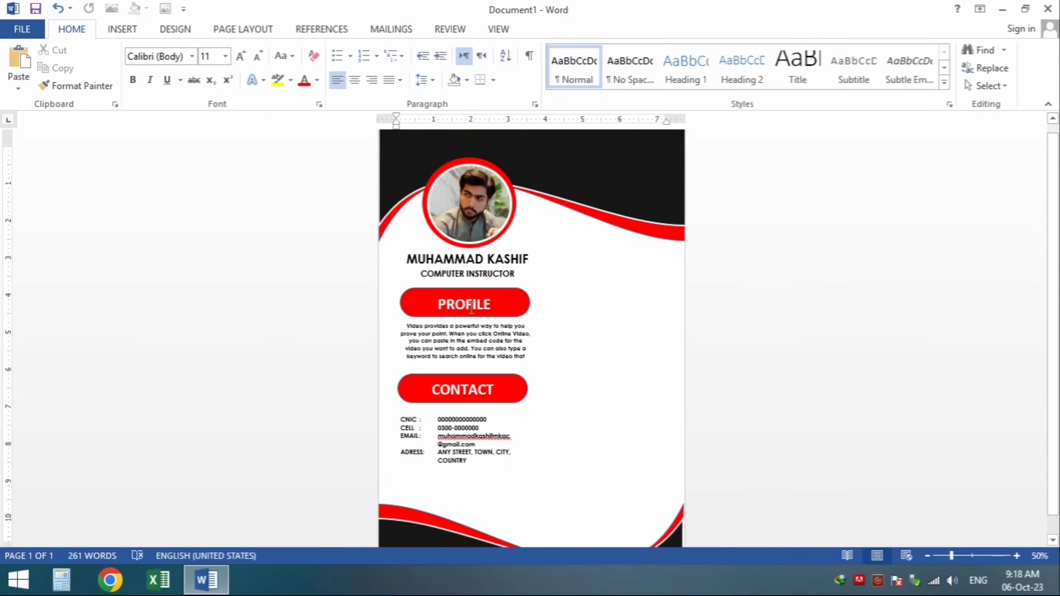
Step: Copy the PROFILE pill to the right of the name, widen it, and relabel it EDUCATION
left_click(466, 304)
left_click_drag(502, 299, 650, 256, "ctrl")
scroll(651, 256, "up", 5, "ctrl")
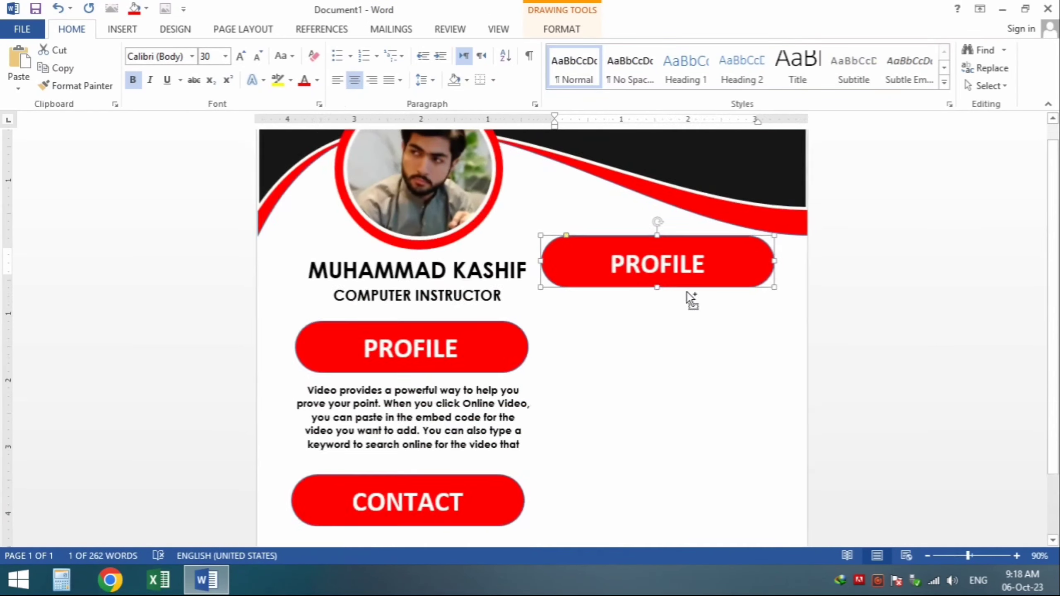
left_click_drag(814, 275, 845, 279)
double_click(632, 275)
type("EDUCATION")
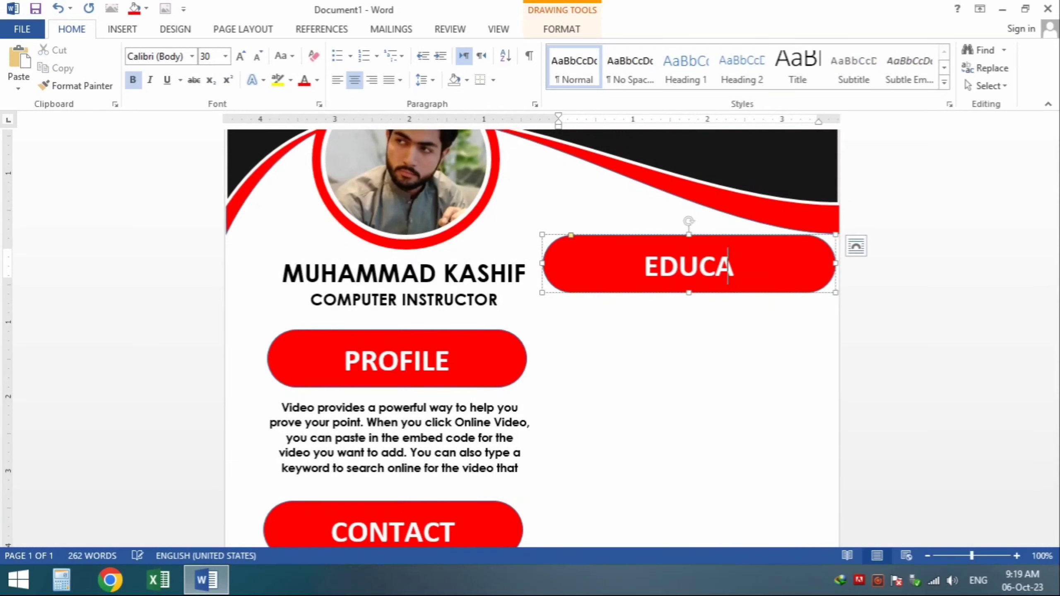